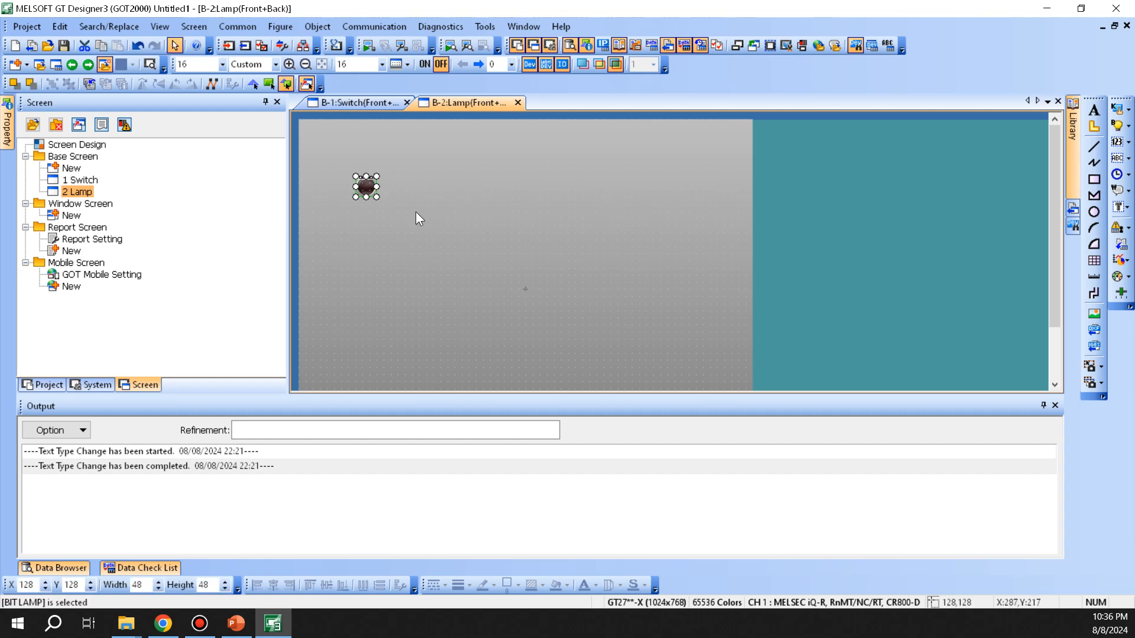
Step: Open the Bit Lamp settings for the lamp placed at 128,128 on screen B-2 Lamp
{"action": "double_click", "coordinate": [366, 189]}
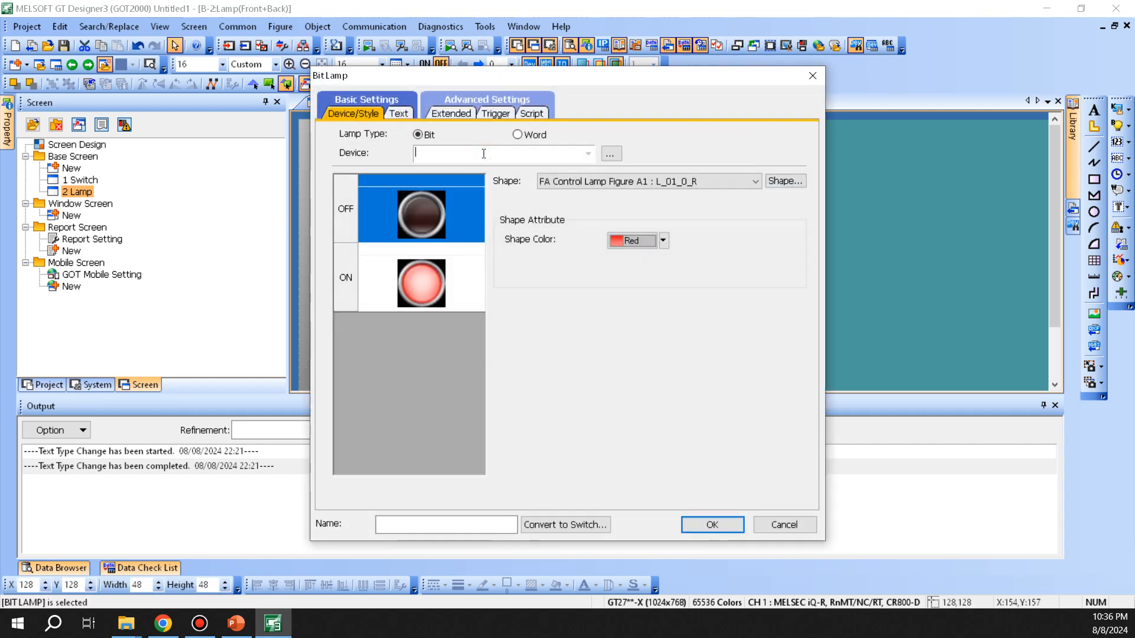
Step: Set the bit lamp's device to M10, keeping the first red FA Control Lamp shape
{"action": "type", "text": "M10"}
{"action": "key", "text": "Tab"}
{"action": "left_click", "coordinate": [578, 180]}
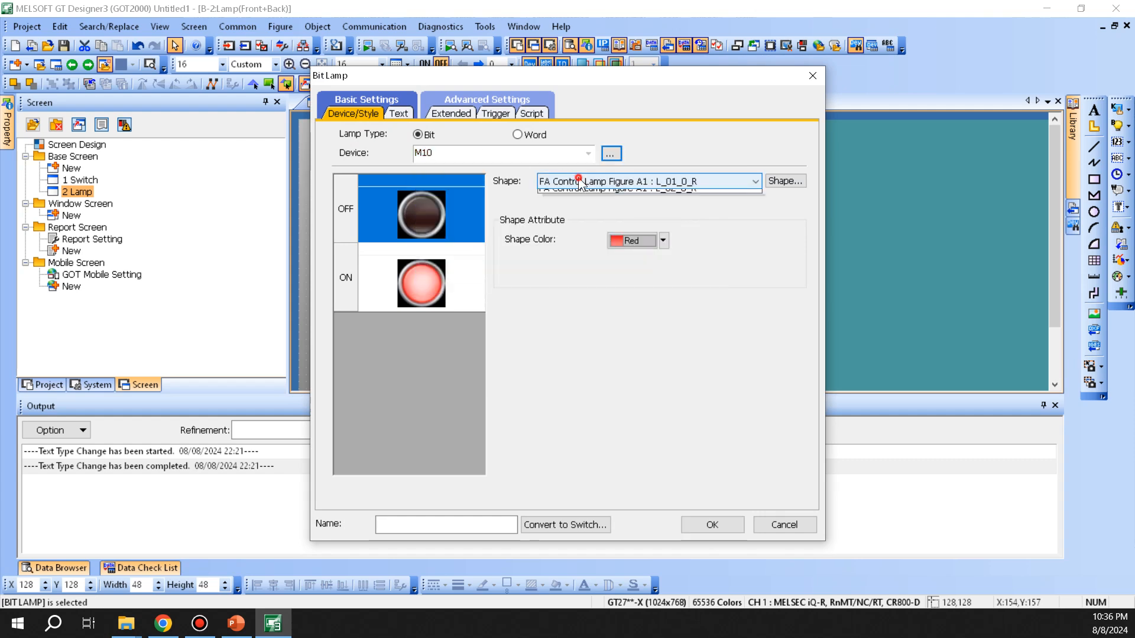
{"action": "left_click", "coordinate": [785, 179]}
{"action": "left_click_drag", "start_coordinate": [523, 78], "coordinate": [509, 115]}
{"action": "left_click", "coordinate": [791, 206]}
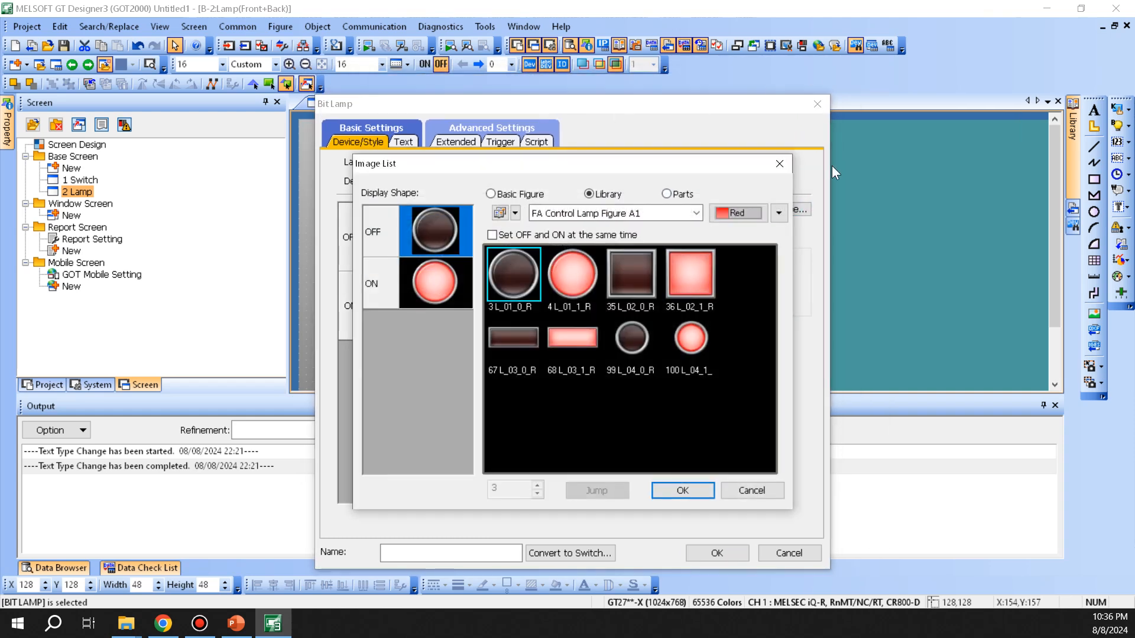
{"action": "left_click", "coordinate": [780, 164]}
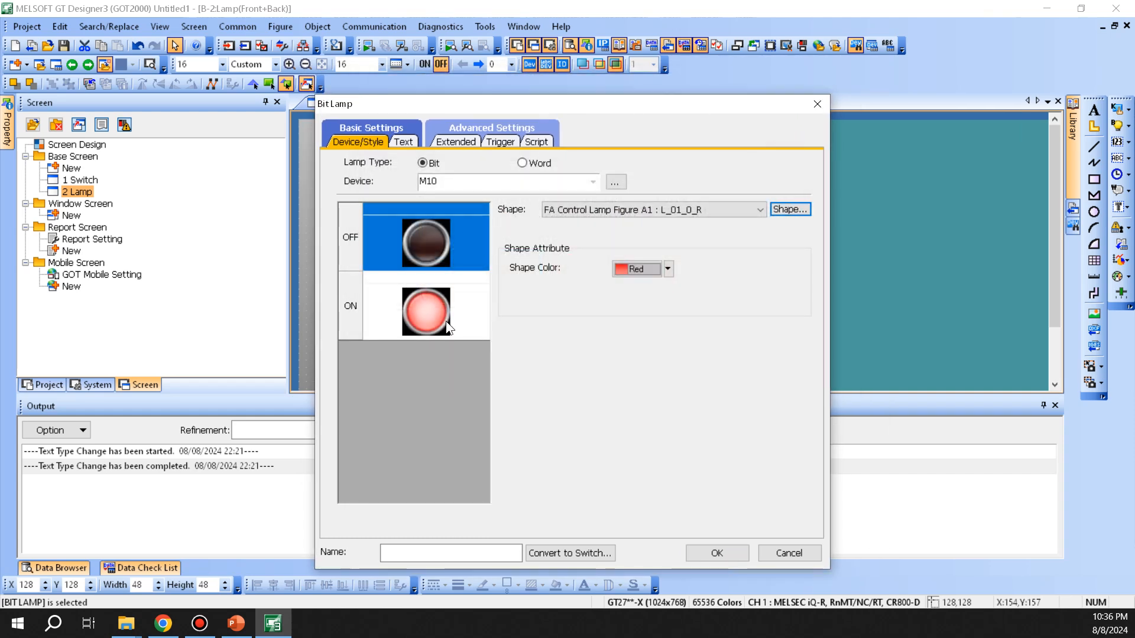
Step: Leave the ON state's blink setting at None
{"action": "left_click", "coordinate": [421, 310]}
{"action": "left_click", "coordinate": [666, 288]}
{"action": "left_click", "coordinate": [746, 298]}
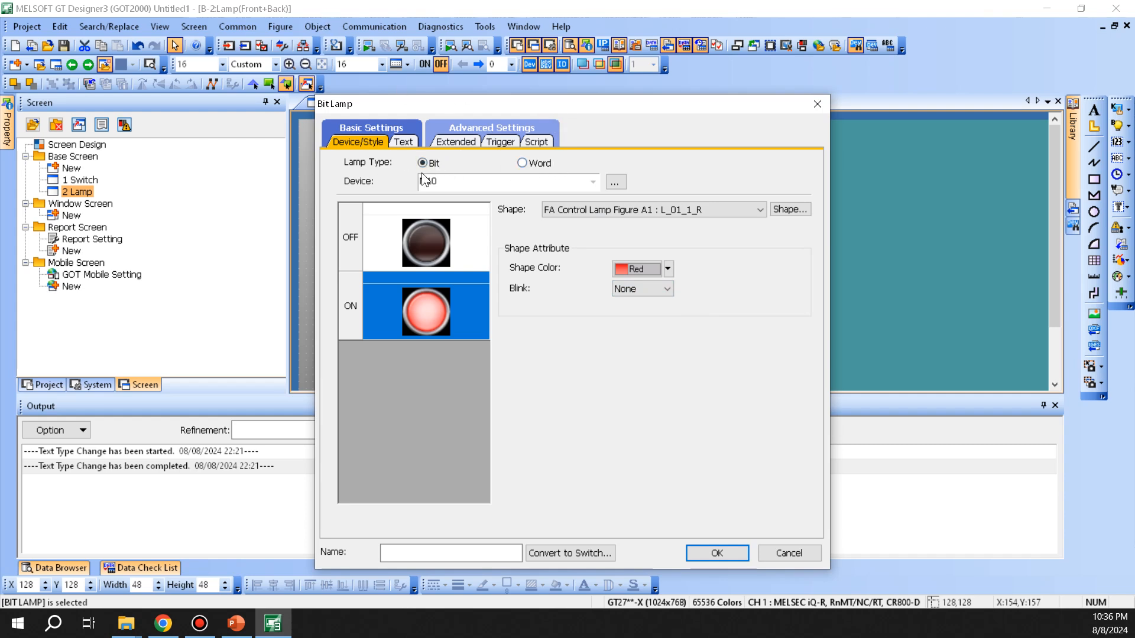
{"action": "left_click", "coordinate": [408, 142]}
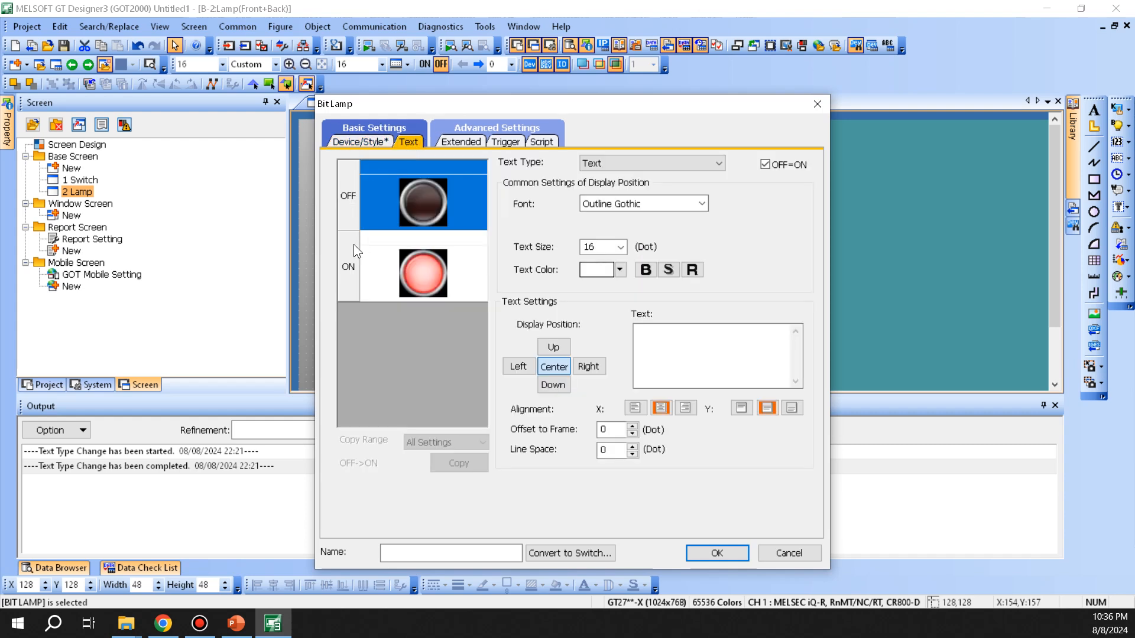
Step: Keep the text type as plain Text and view the Extended settings (security 0, Back layer)
{"action": "left_click", "coordinate": [709, 163]}
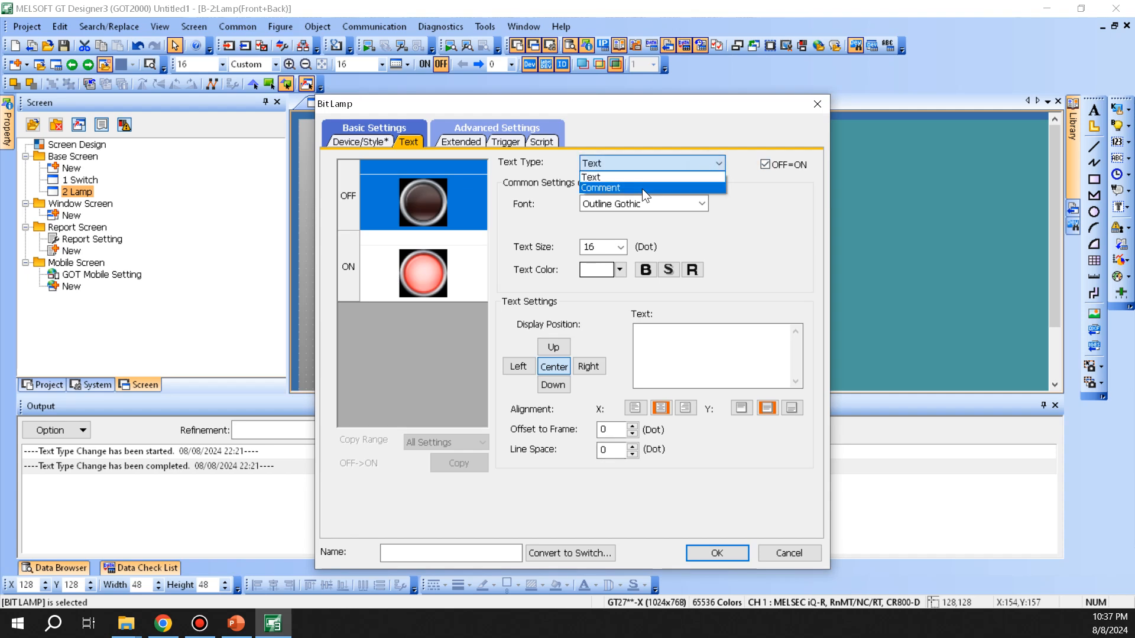
{"action": "left_click", "coordinate": [613, 391]}
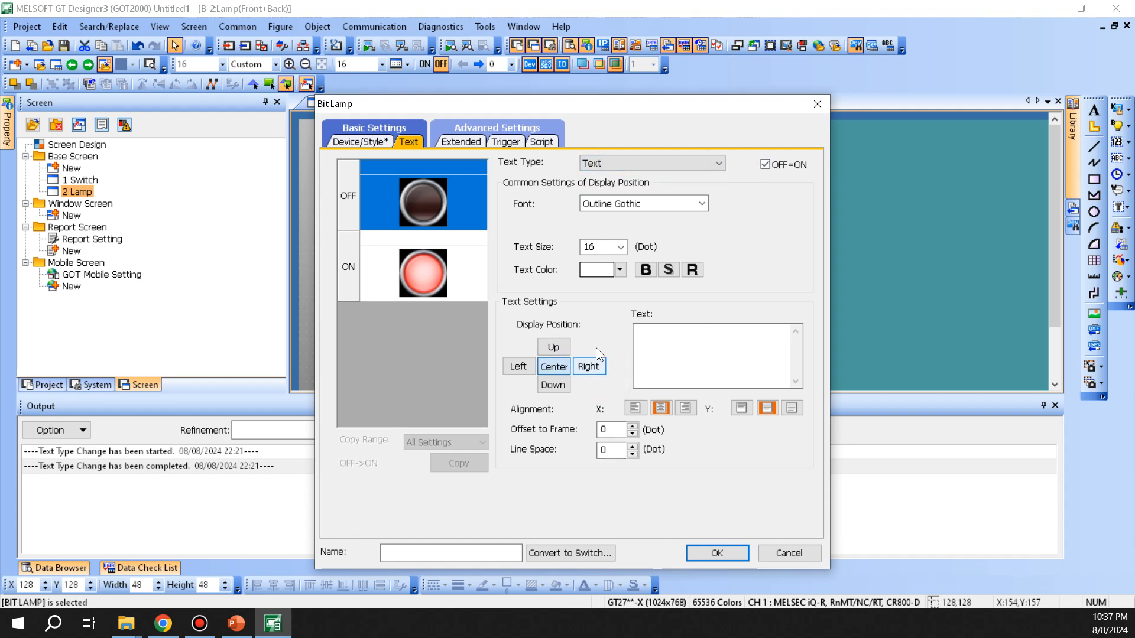
{"action": "left_click_drag", "start_coordinate": [504, 101], "coordinate": [719, 89]}
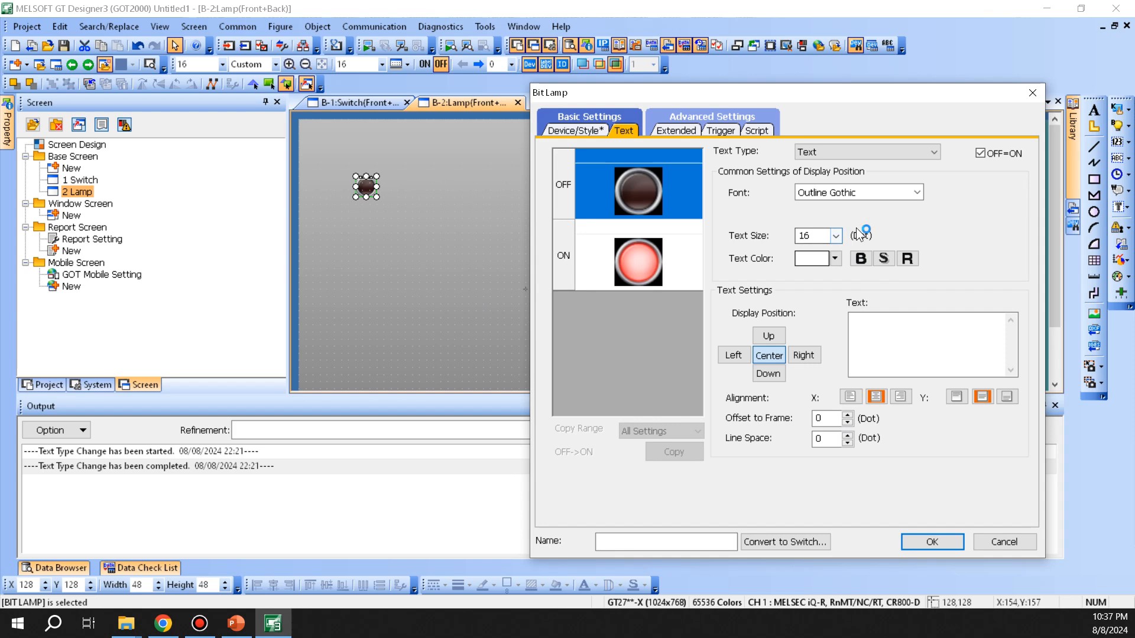
{"action": "left_click", "coordinate": [678, 131]}
{"action": "left_click_drag", "start_coordinate": [727, 93], "coordinate": [649, 80]}
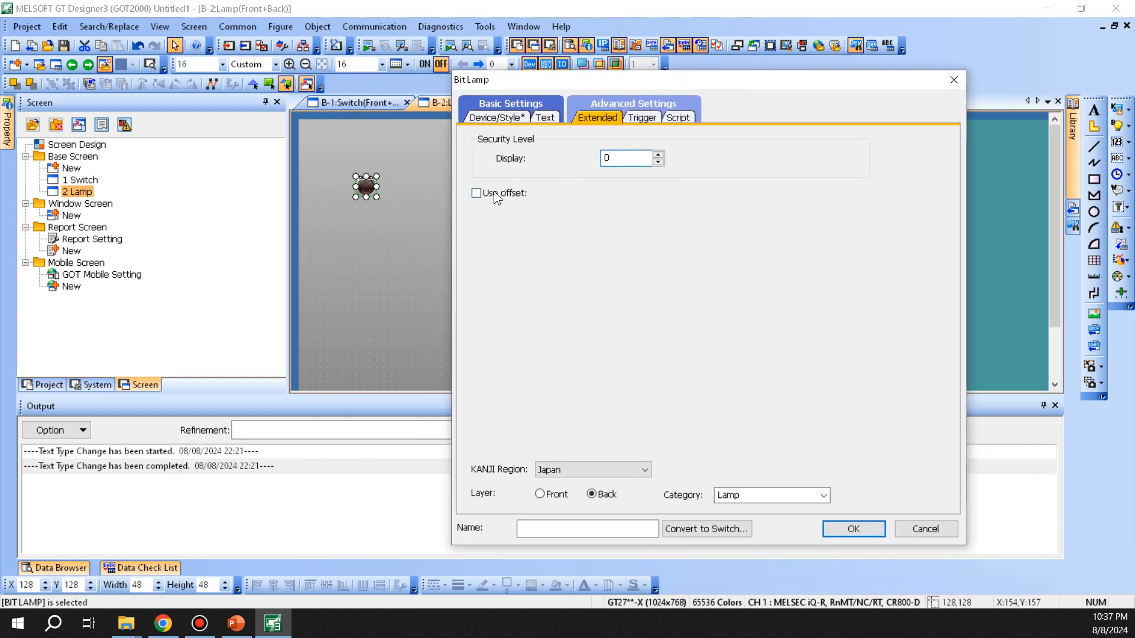
Step: Enable Use offset and set the trigger type to ON, leaving display/hide control off
{"action": "left_click", "coordinate": [512, 193]}
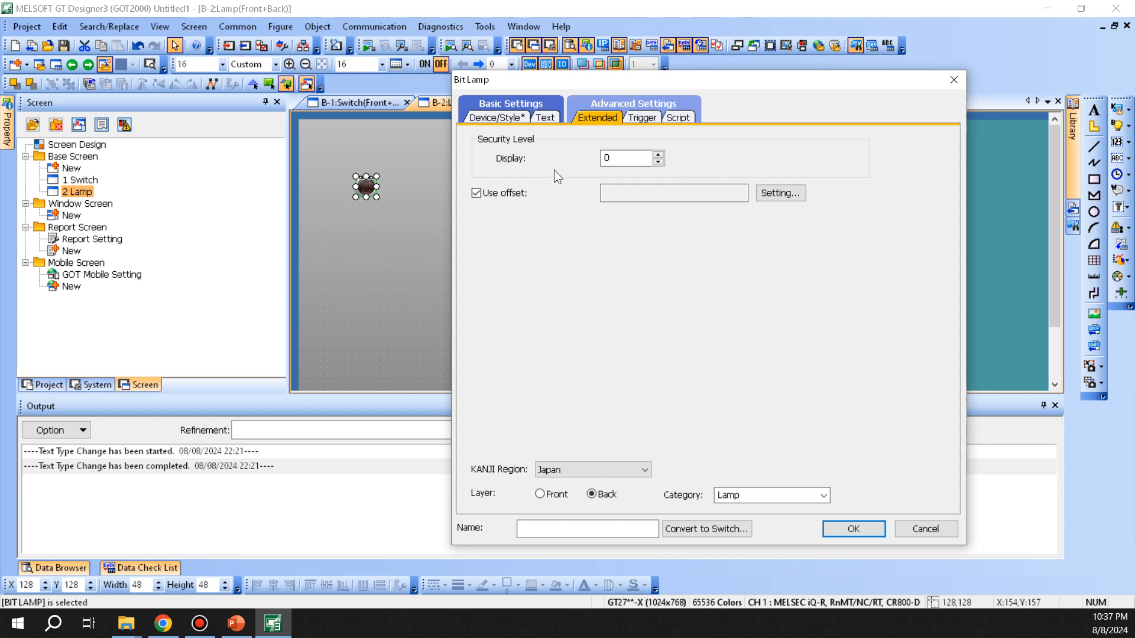
{"action": "left_click", "coordinate": [634, 116]}
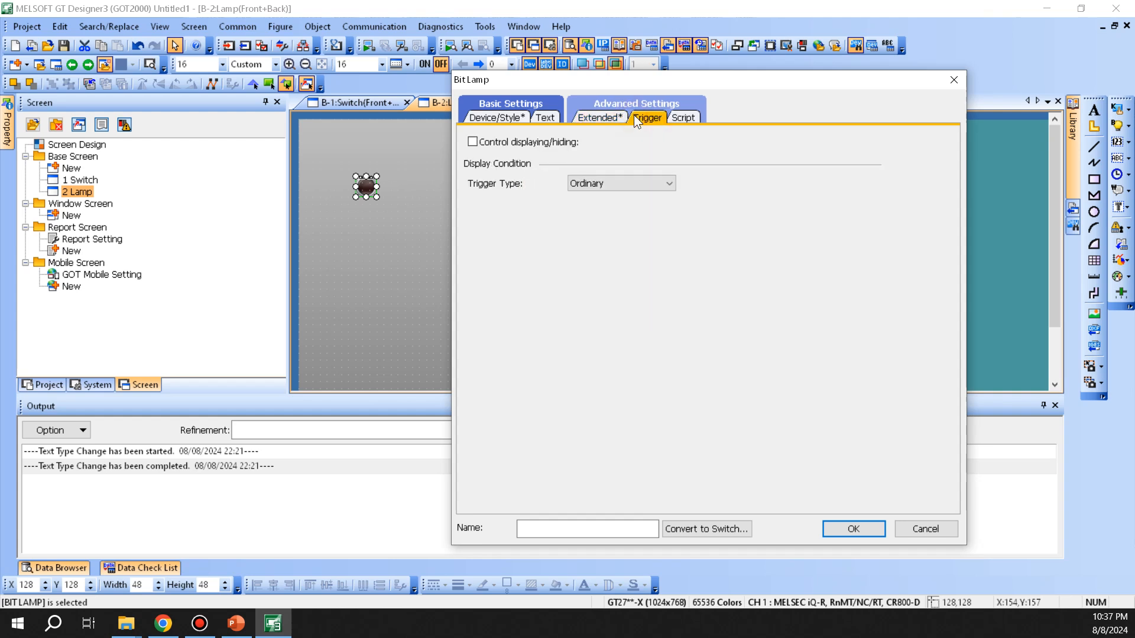
{"action": "left_click", "coordinate": [623, 180]}
{"action": "left_click", "coordinate": [641, 207]}
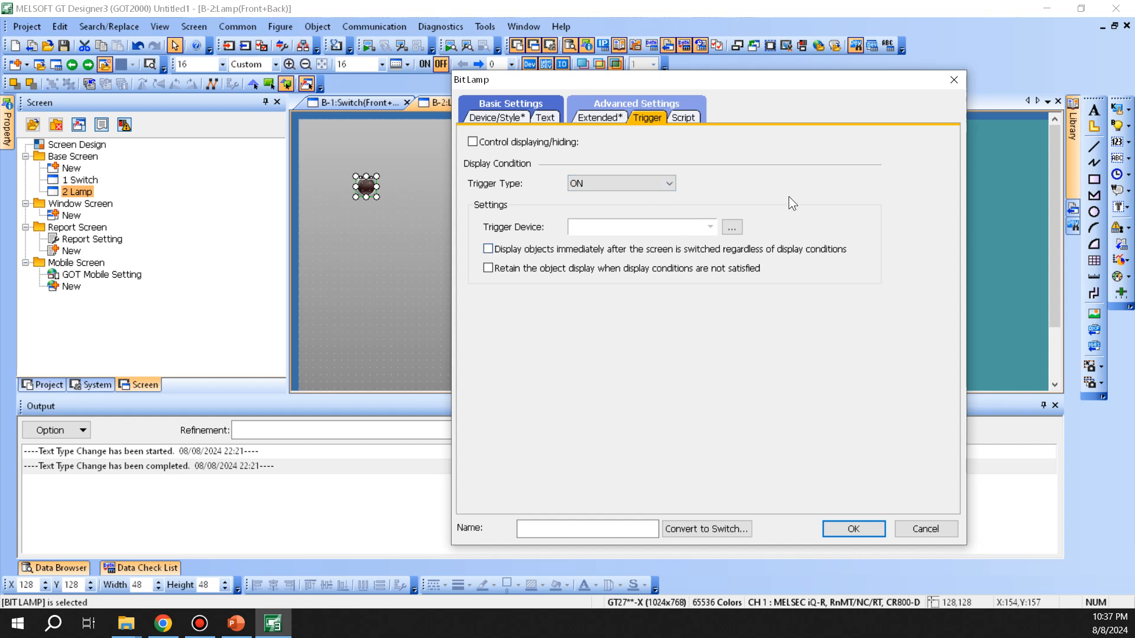
{"action": "left_click", "coordinate": [524, 143]}
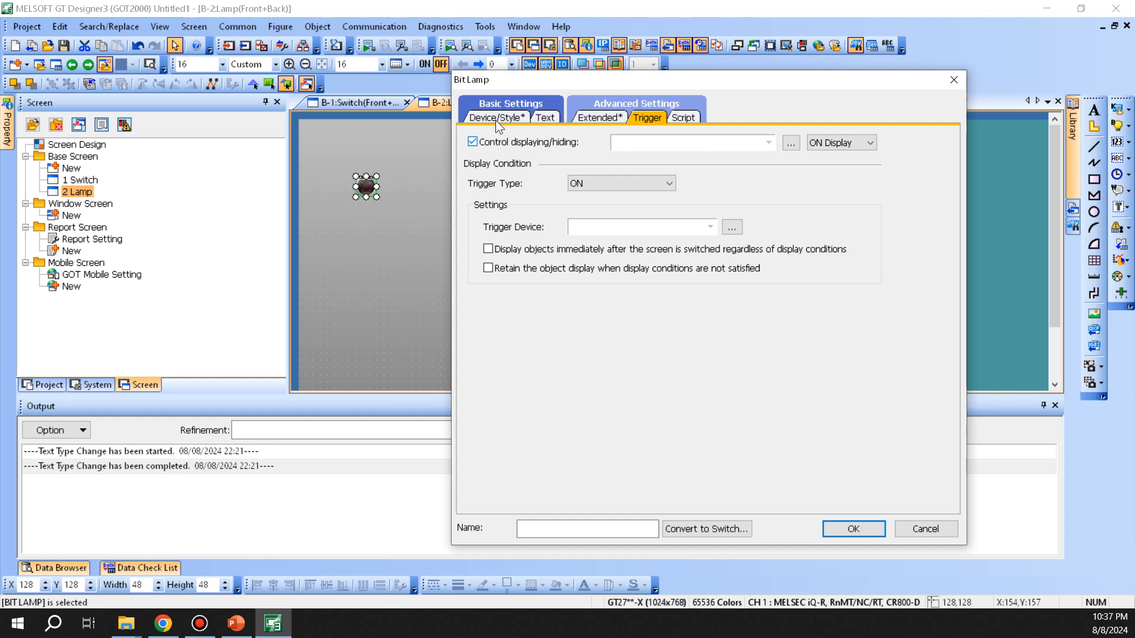
{"action": "left_click", "coordinate": [506, 143]}
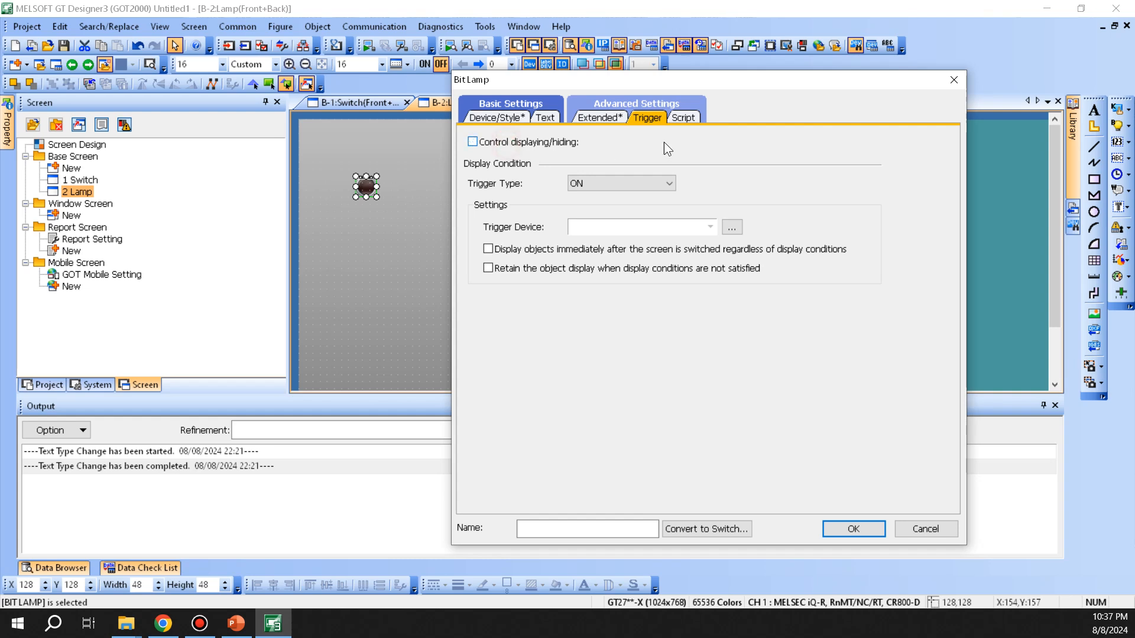
{"action": "left_click", "coordinate": [686, 117]}
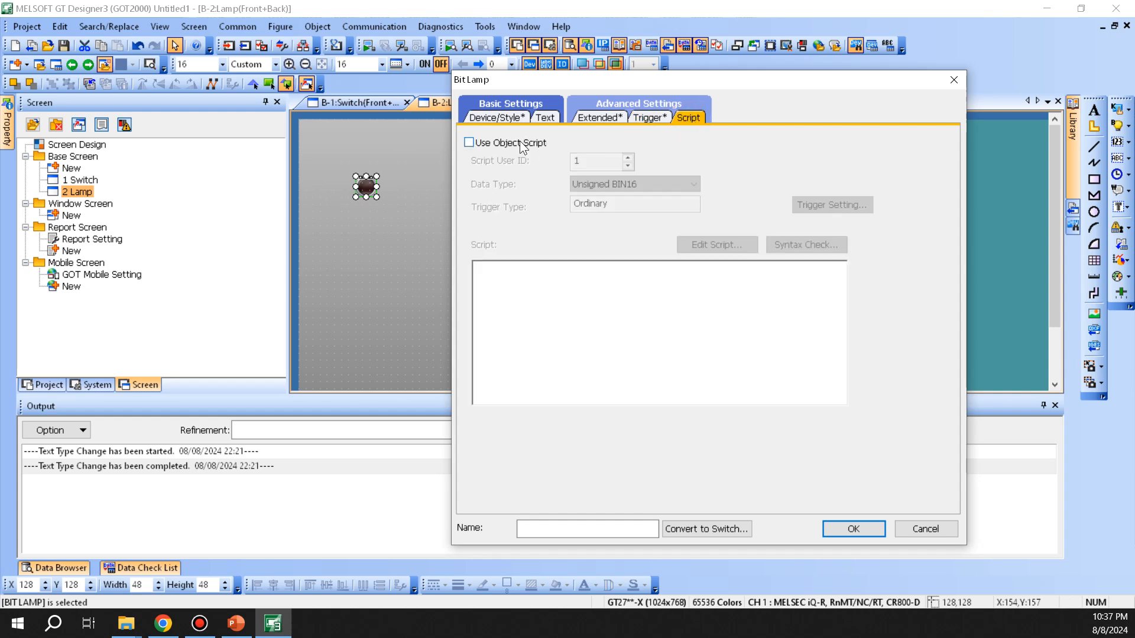
Step: Turn on the object script and view the script editor, closing it without changes
{"action": "left_click", "coordinate": [518, 144]}
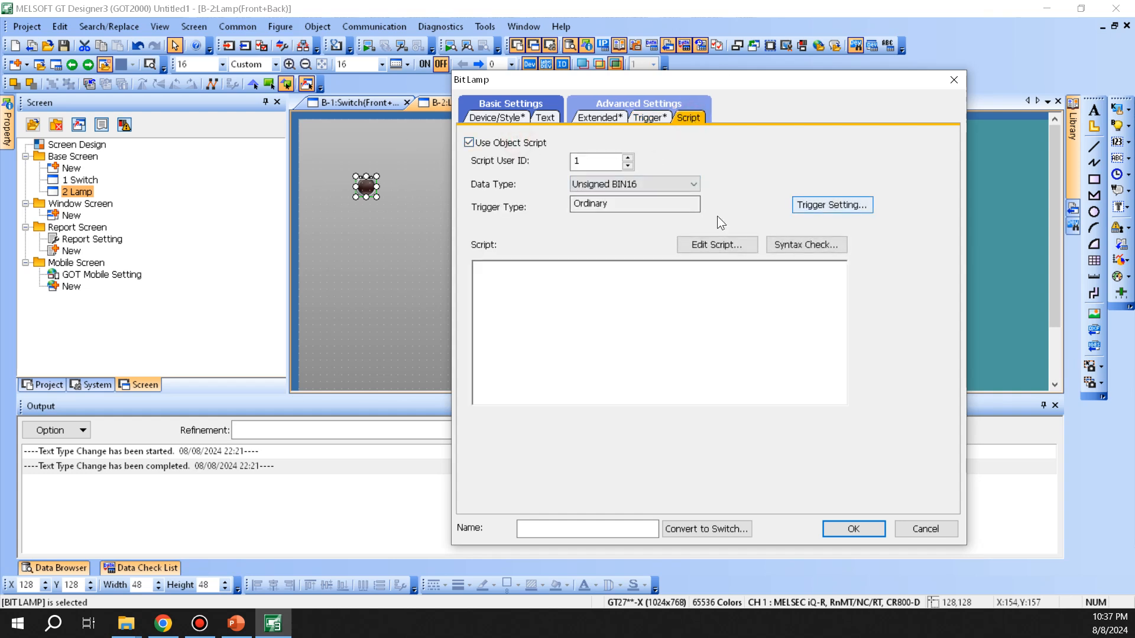
{"action": "mouse_move", "coordinate": [622, 86]}
{"action": "left_mouse_down"}
{"action": "mouse_move", "coordinate": [600, 112]}
{"action": "mouse_move", "coordinate": [615, 88]}
{"action": "left_mouse_up"}
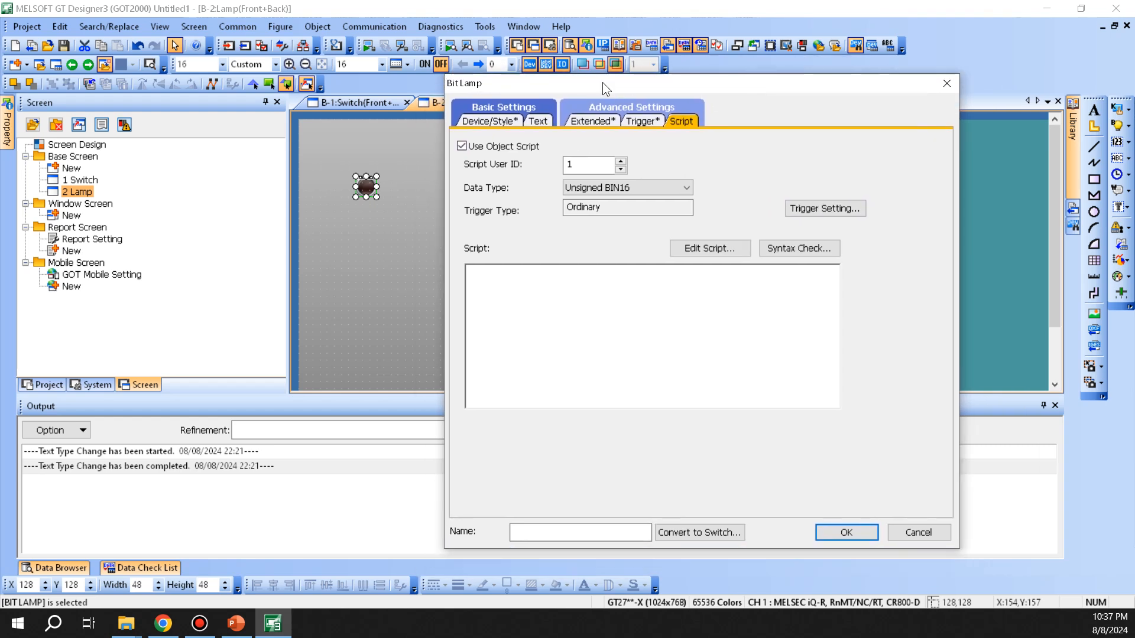
{"action": "left_click", "coordinate": [735, 248]}
{"action": "left_click", "coordinate": [708, 247]}
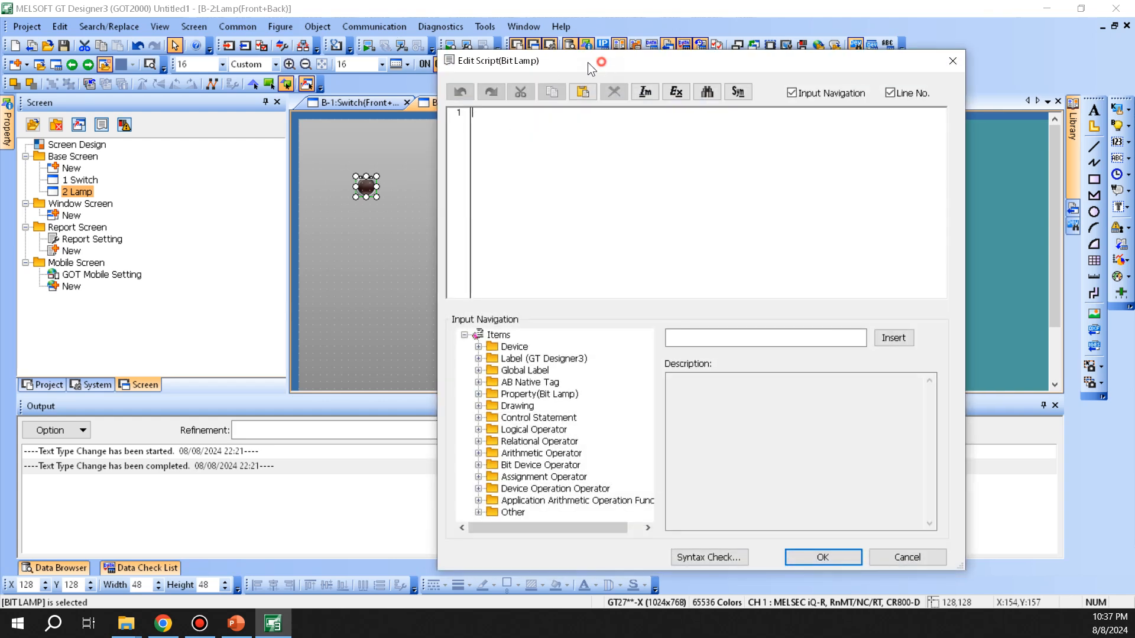
{"action": "left_click_drag", "start_coordinate": [602, 67], "coordinate": [475, 86]}
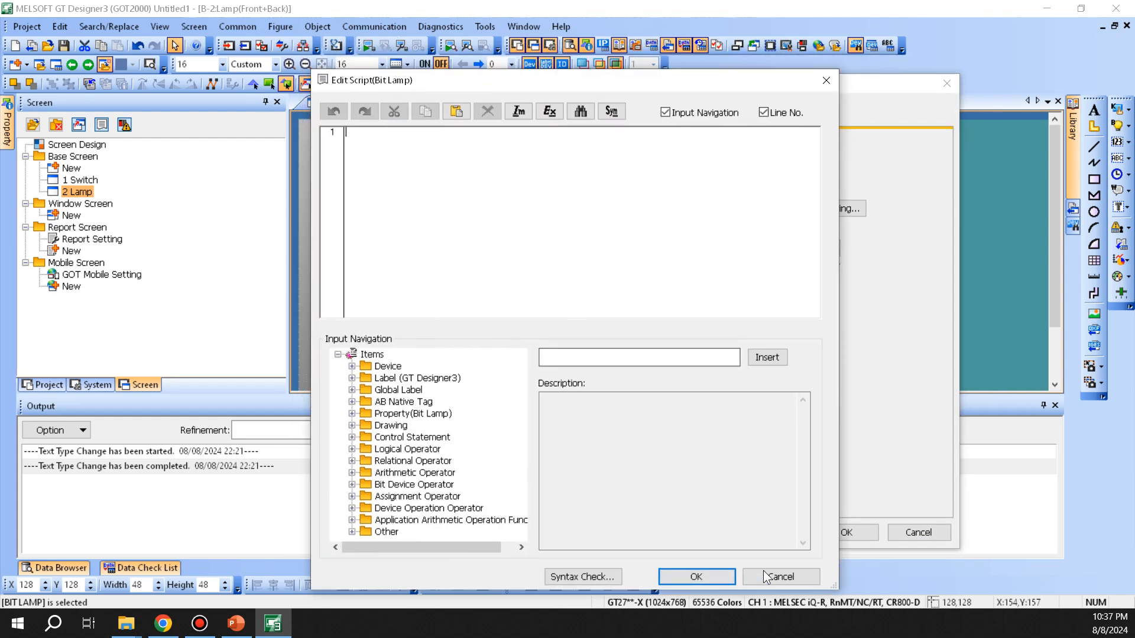
{"action": "left_click", "coordinate": [754, 573]}
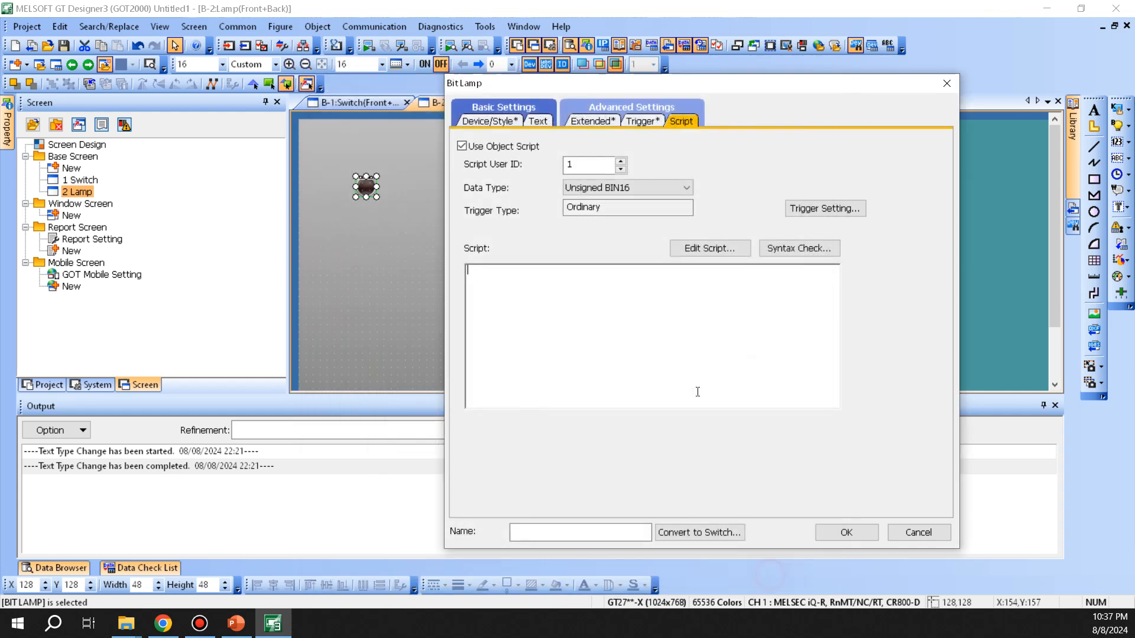
{"action": "left_click", "coordinate": [735, 247]}
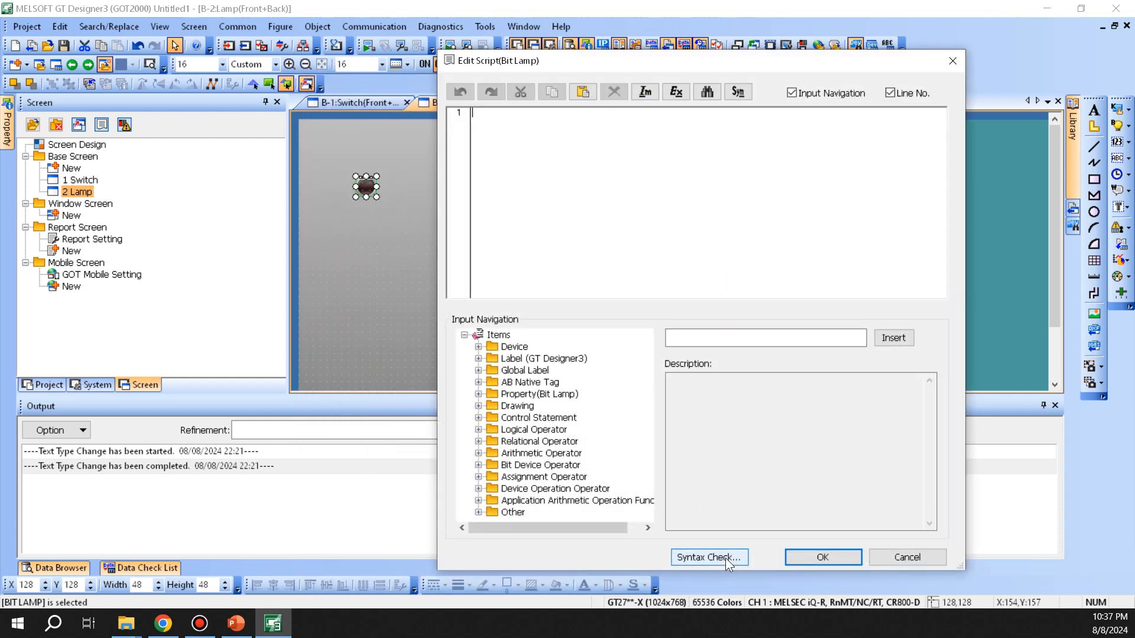
{"action": "left_click", "coordinate": [931, 557]}
Step: Discard the script's ON trigger setting and cancel the Bit Lamp dialog
{"action": "left_click", "coordinate": [828, 211]}
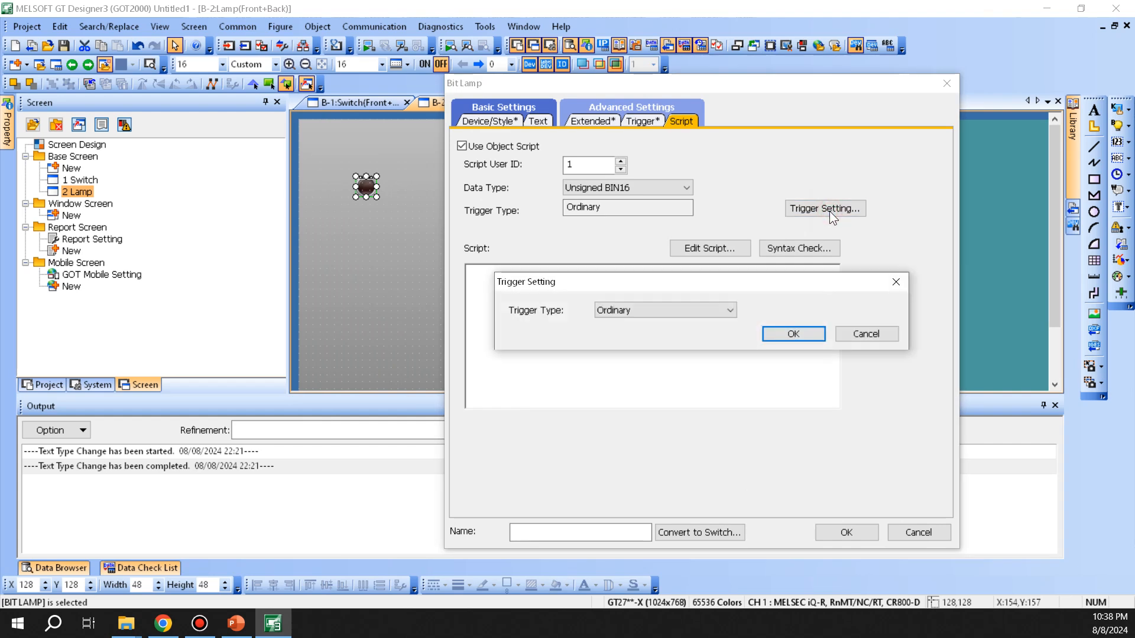
{"action": "left_click", "coordinate": [675, 309]}
{"action": "left_click", "coordinate": [607, 335]}
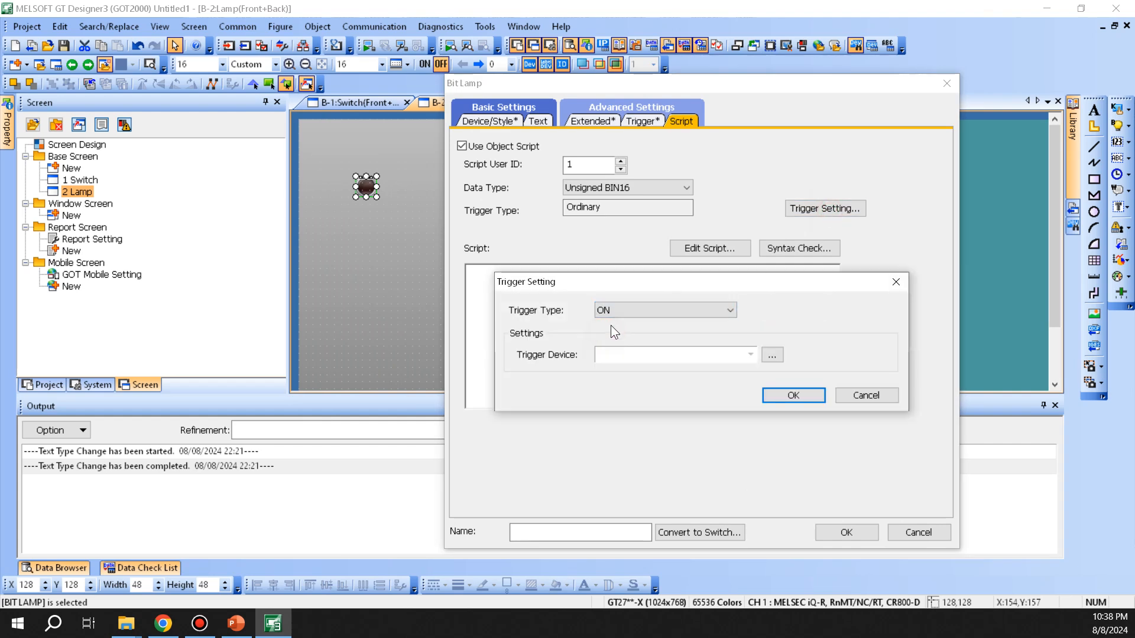
{"action": "left_click_drag", "start_coordinate": [655, 281], "coordinate": [663, 308]}
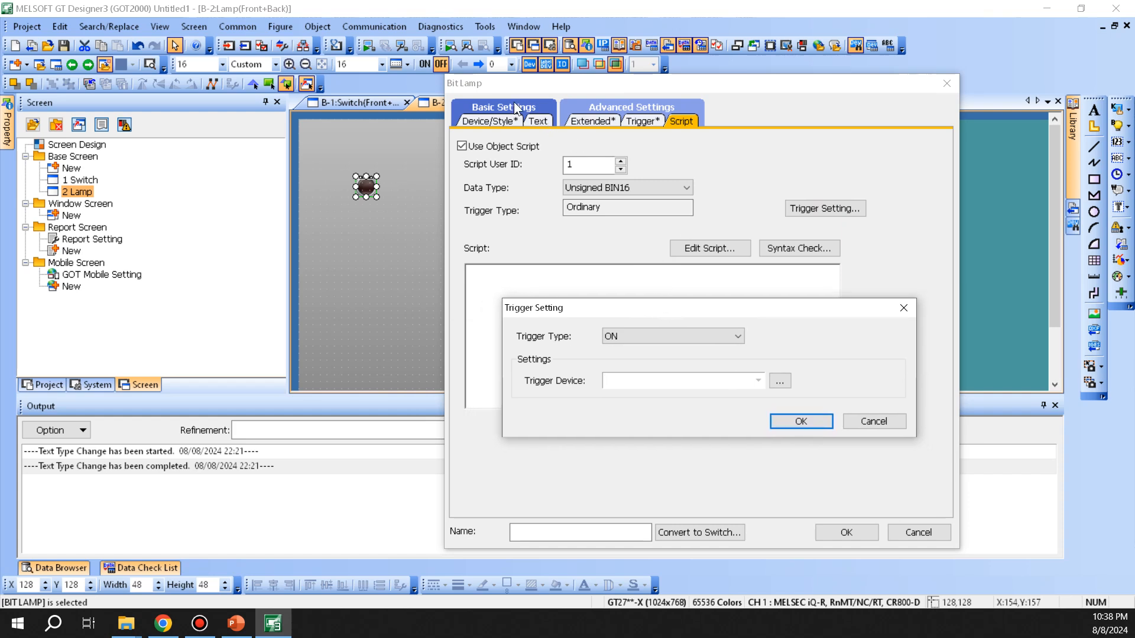
{"action": "left_click", "coordinate": [866, 423]}
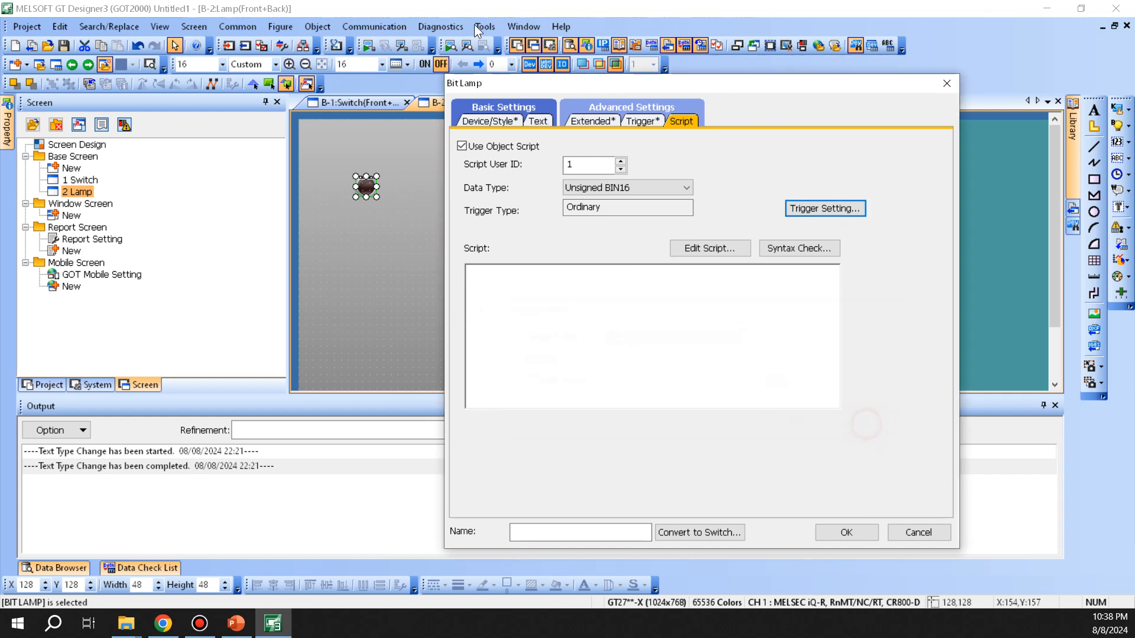
{"action": "left_click", "coordinate": [918, 533]}
Step: Draw a wide 545 × 65 word lamp right of the bit lamp and open its settings
{"action": "left_click", "coordinate": [448, 313]}
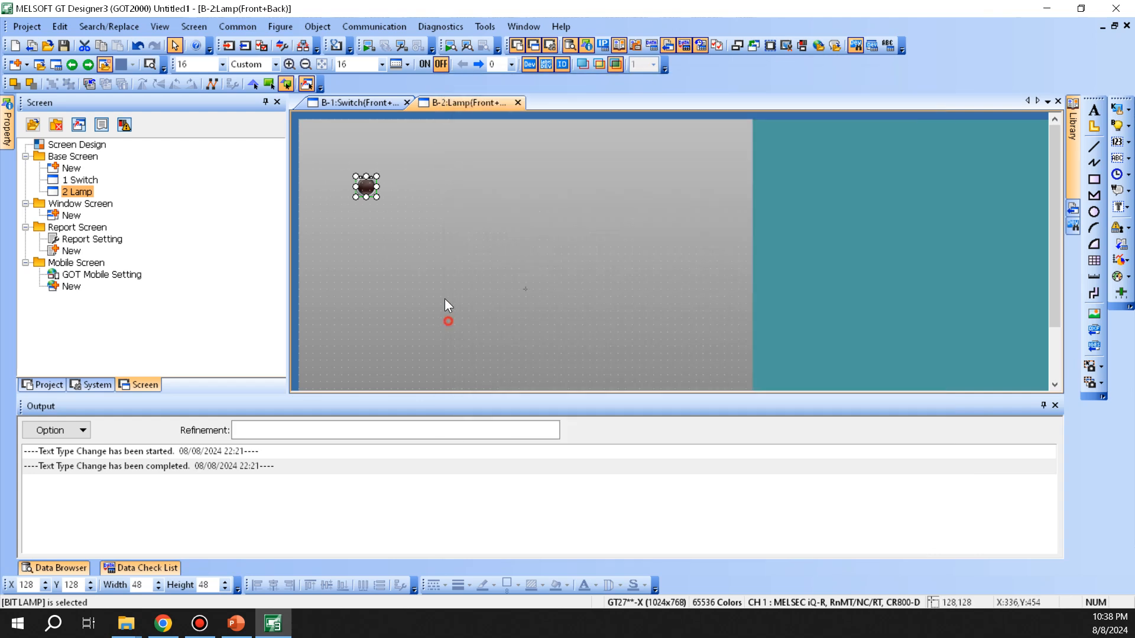
{"action": "left_click", "coordinate": [325, 29]}
{"action": "mouse_move", "coordinate": [346, 79]}
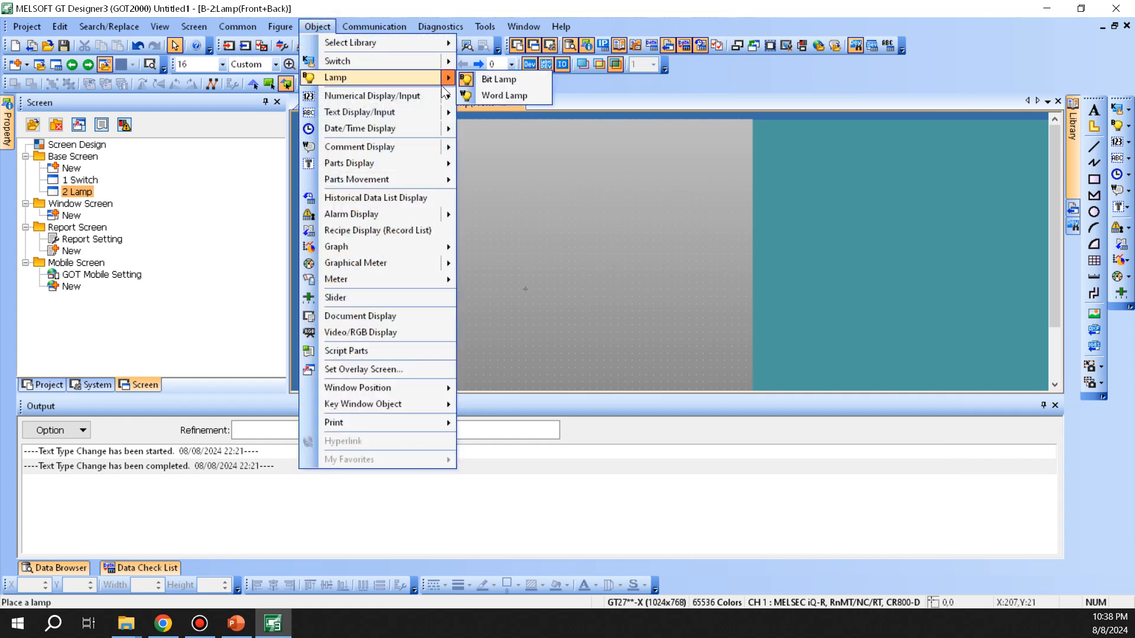
{"action": "left_click", "coordinate": [487, 97]}
{"action": "left_click_drag", "start_coordinate": [412, 170], "coordinate": [653, 198]}
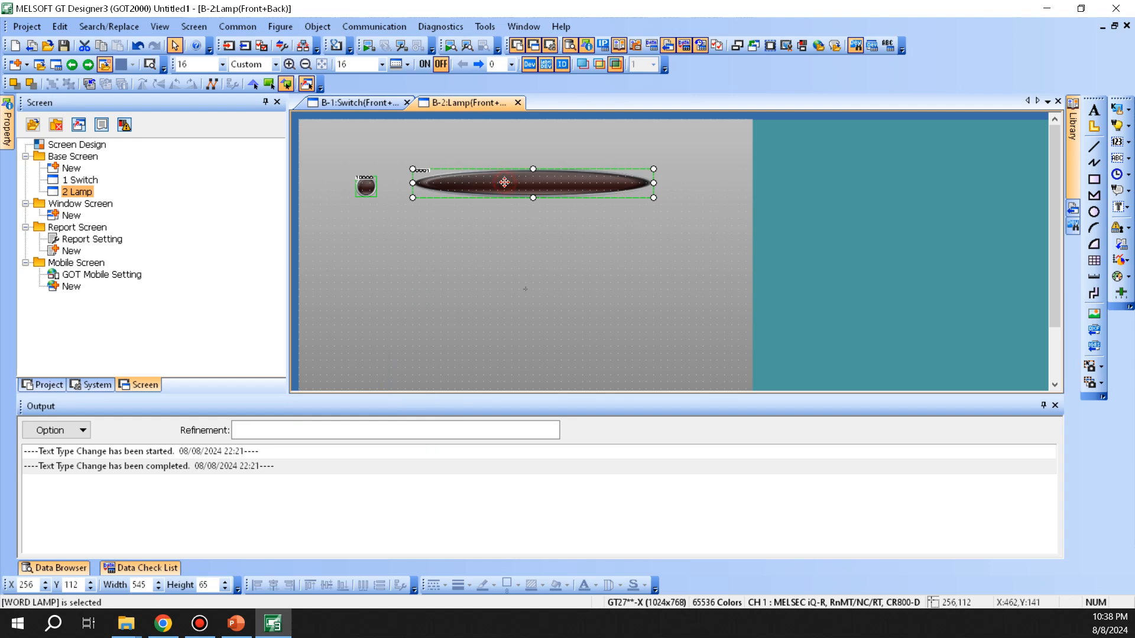
{"action": "double_click", "coordinate": [504, 182]}
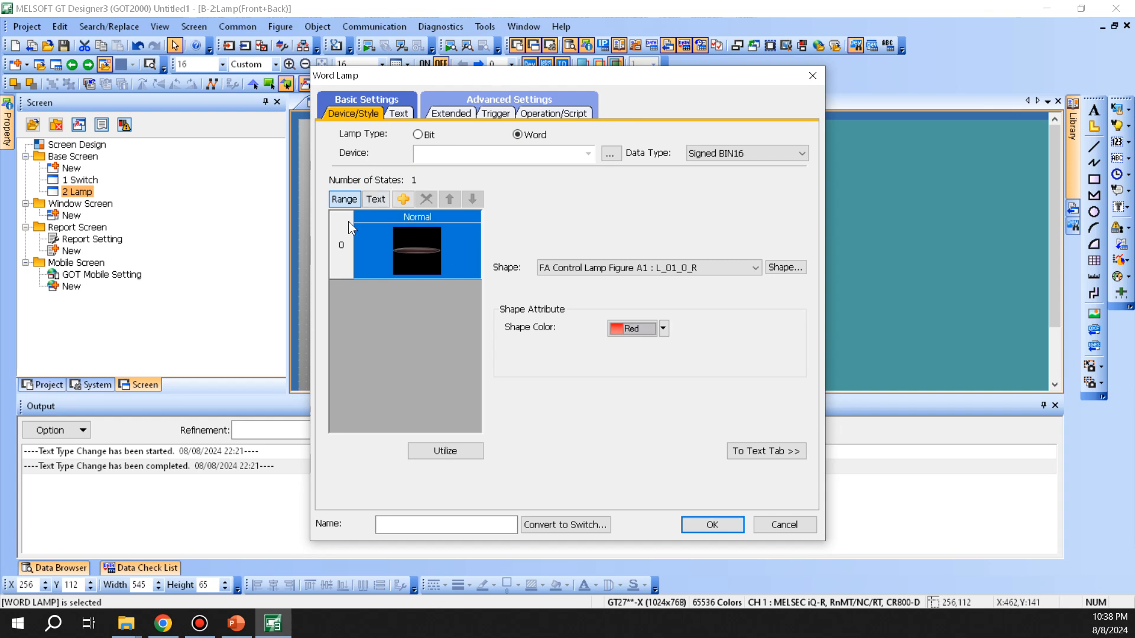
Step: Set the word lamp's device to D50 and add a second lamp state
{"action": "left_click", "coordinate": [460, 155]}
{"action": "type", "text": "D50"}
{"action": "key", "text": "Tab"}
{"action": "left_click", "coordinate": [399, 199]}
{"action": "left_click", "coordinate": [724, 229]}
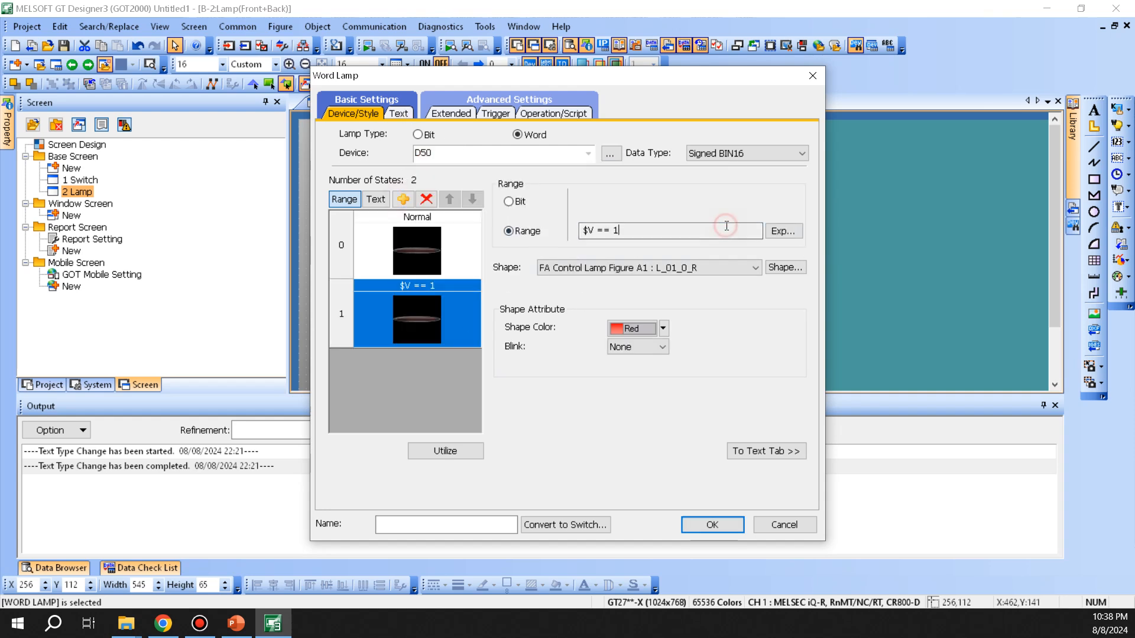
{"action": "key", "text": "Return"}
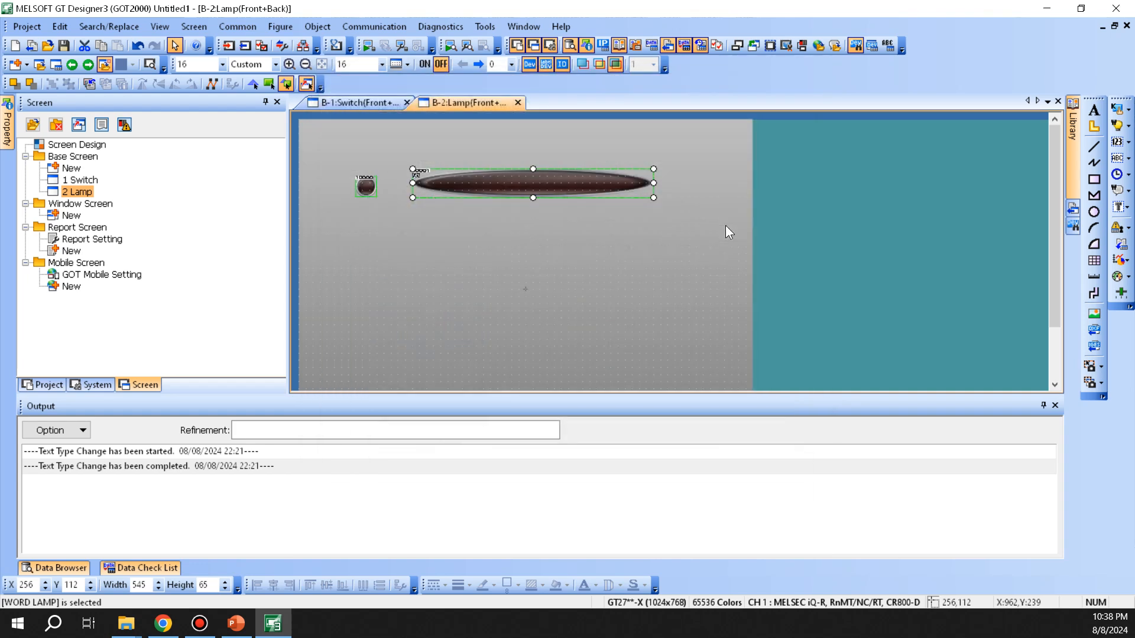
{"action": "double_click", "coordinate": [580, 187]}
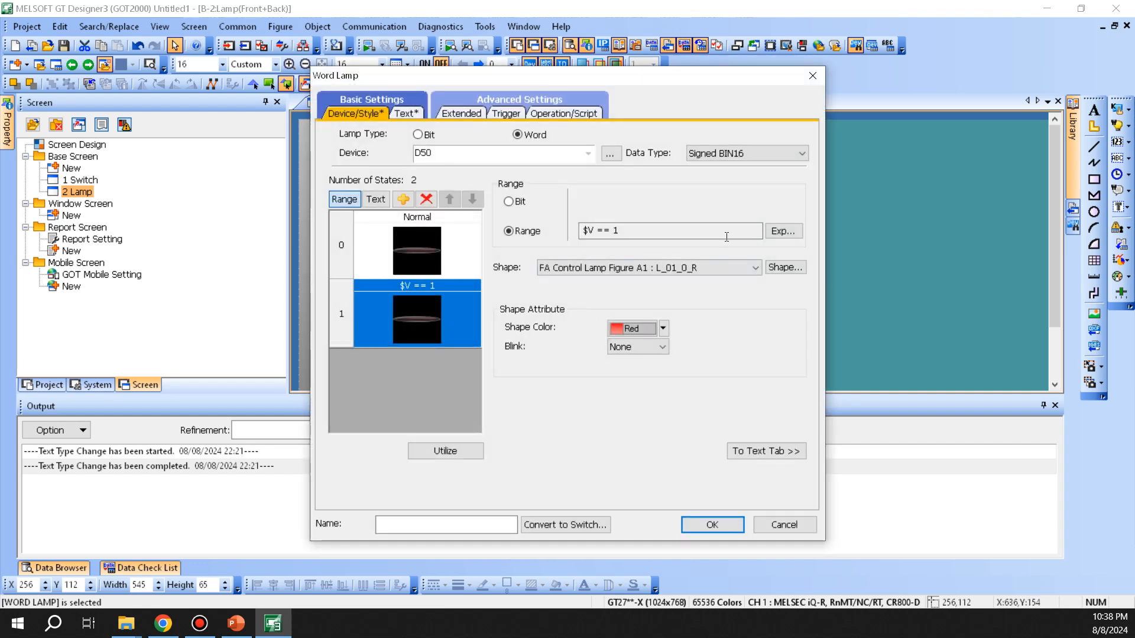
Step: Set the new state's range condition to $V == 5
{"action": "left_click", "coordinate": [782, 231]}
{"action": "left_click", "coordinate": [532, 351]}
{"action": "type", "text": "5"}
{"action": "left_click", "coordinate": [625, 395]}
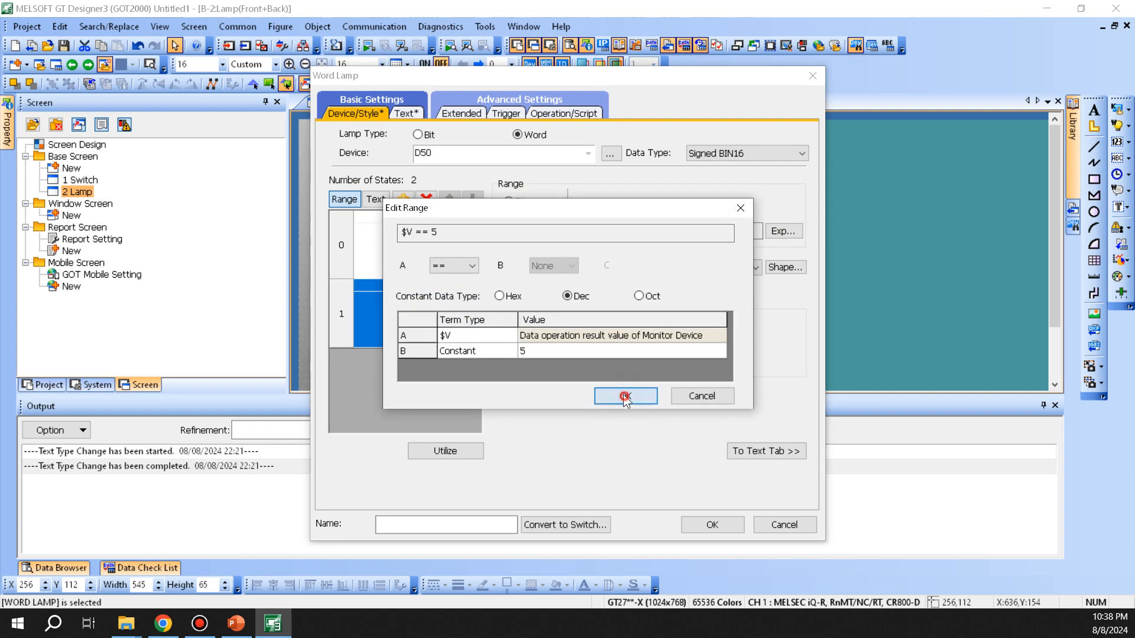
{"action": "left_click_drag", "start_coordinate": [520, 75], "coordinate": [675, 86]}
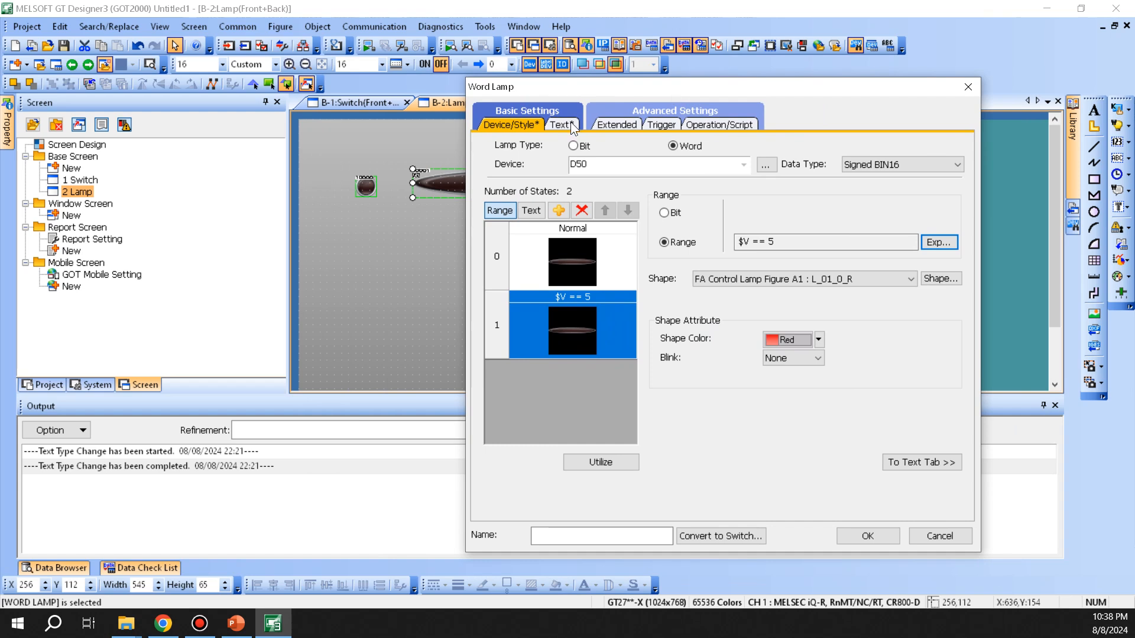
Step: Give state 1 the lit bar figure 68 and state 0 the unlit bar figure 67
{"action": "left_click", "coordinate": [941, 279]}
{"action": "left_click", "coordinate": [670, 318]}
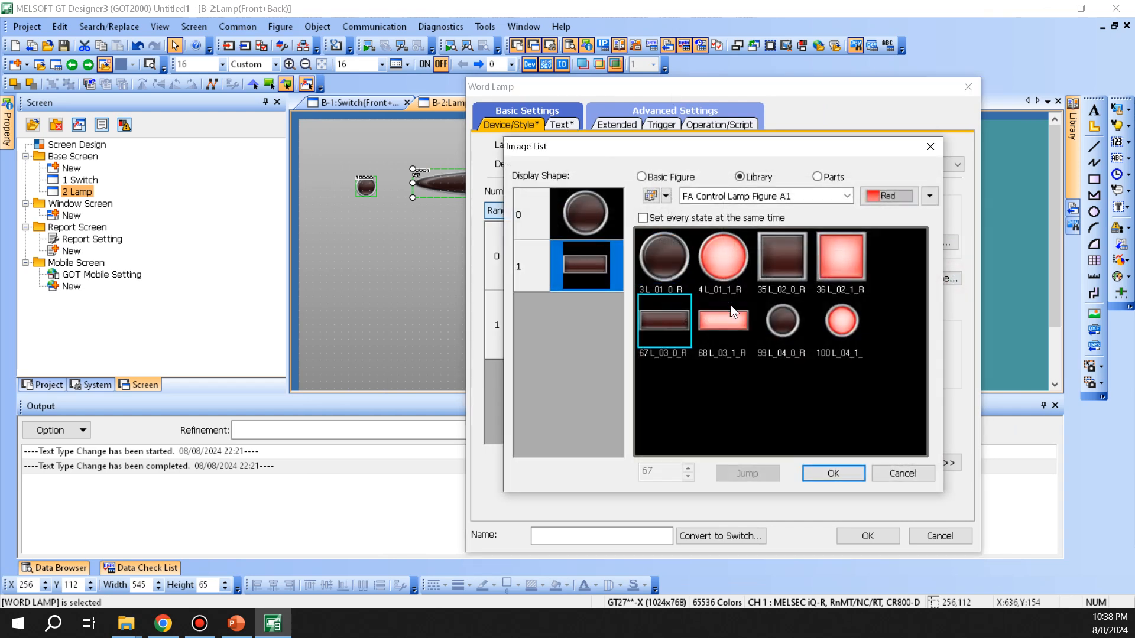
{"action": "left_click", "coordinate": [728, 312]}
{"action": "left_click", "coordinate": [562, 206]}
{"action": "left_click", "coordinate": [675, 312]}
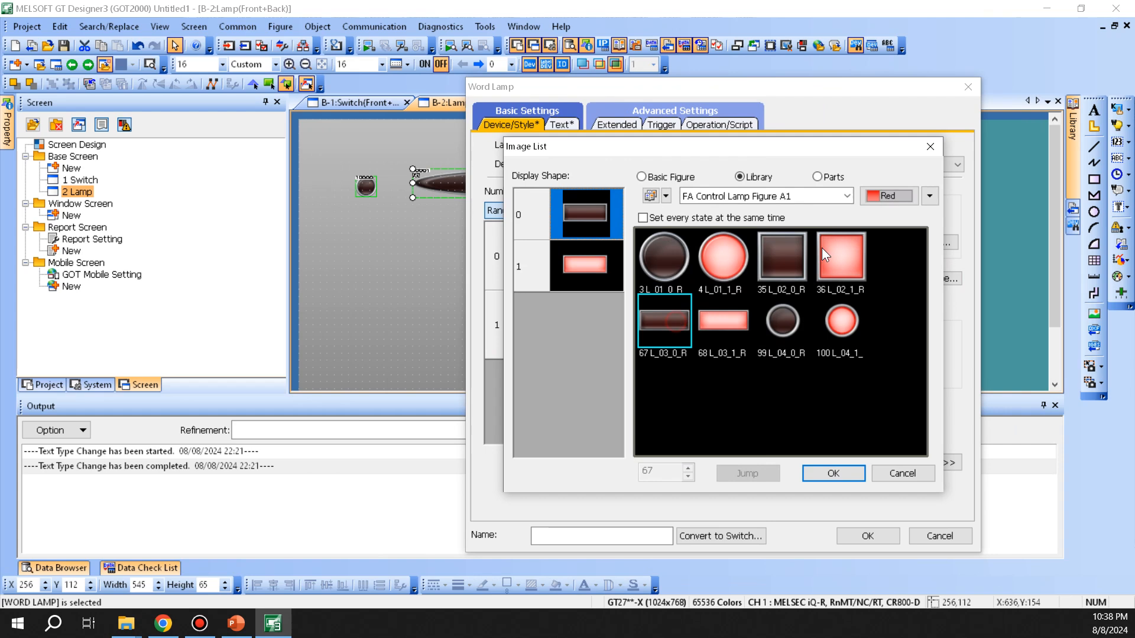
{"action": "left_click", "coordinate": [833, 473]}
{"action": "left_click", "coordinate": [584, 247]}
{"action": "left_click", "coordinate": [570, 325]}
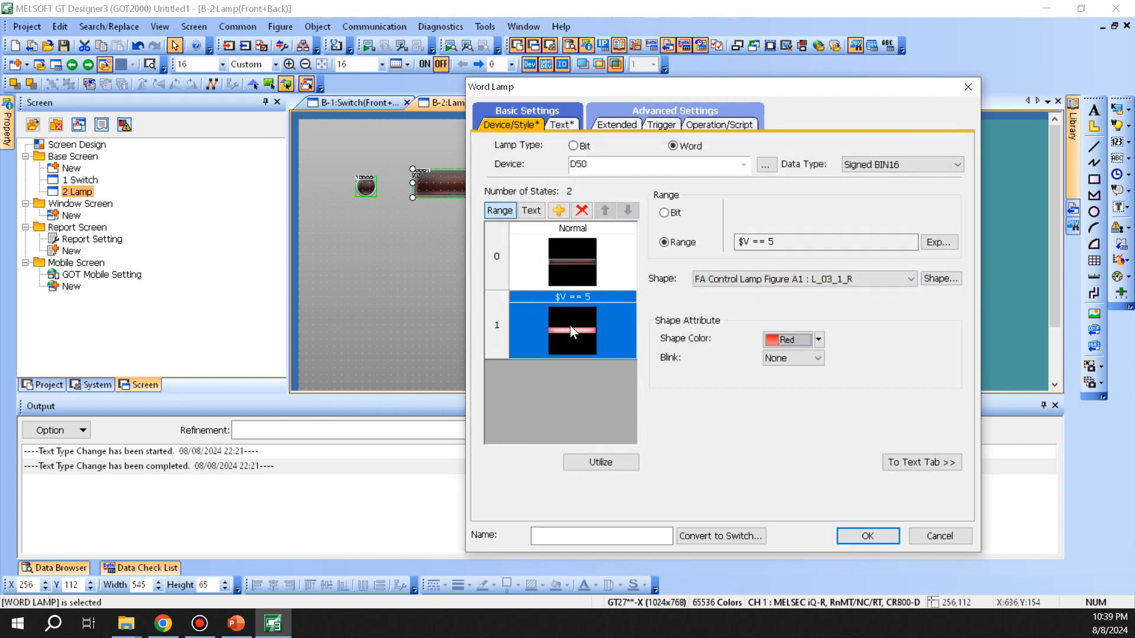
{"action": "left_click_drag", "start_coordinate": [583, 87], "coordinate": [676, 86]}
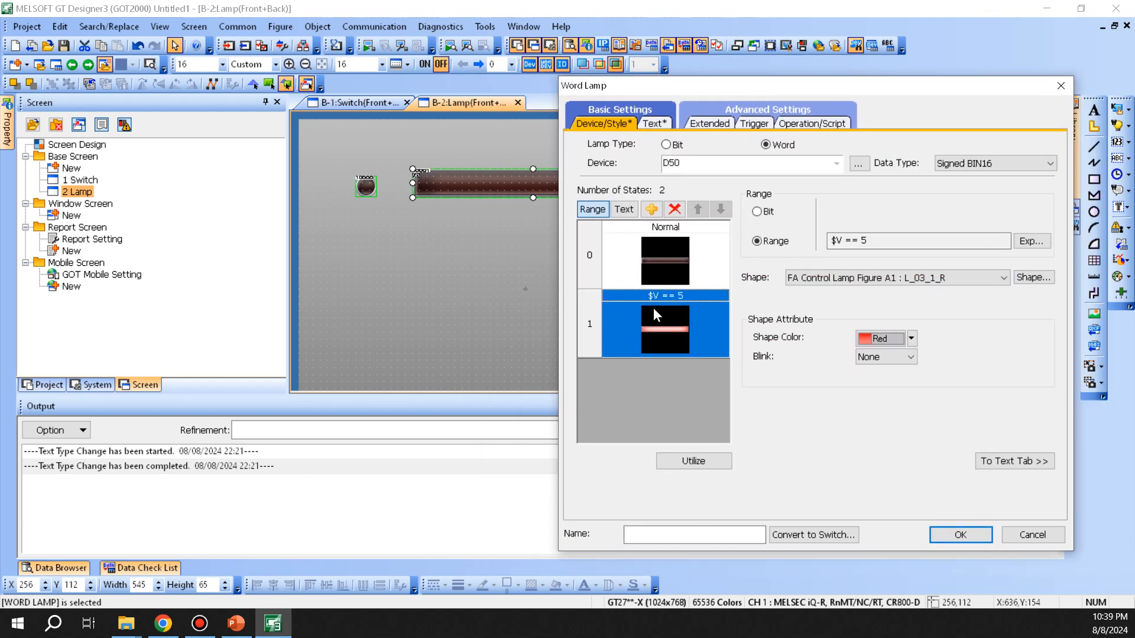
Step: Add a third state, $V == 2, above $V == 5 and make it green
{"action": "left_click", "coordinate": [651, 209]}
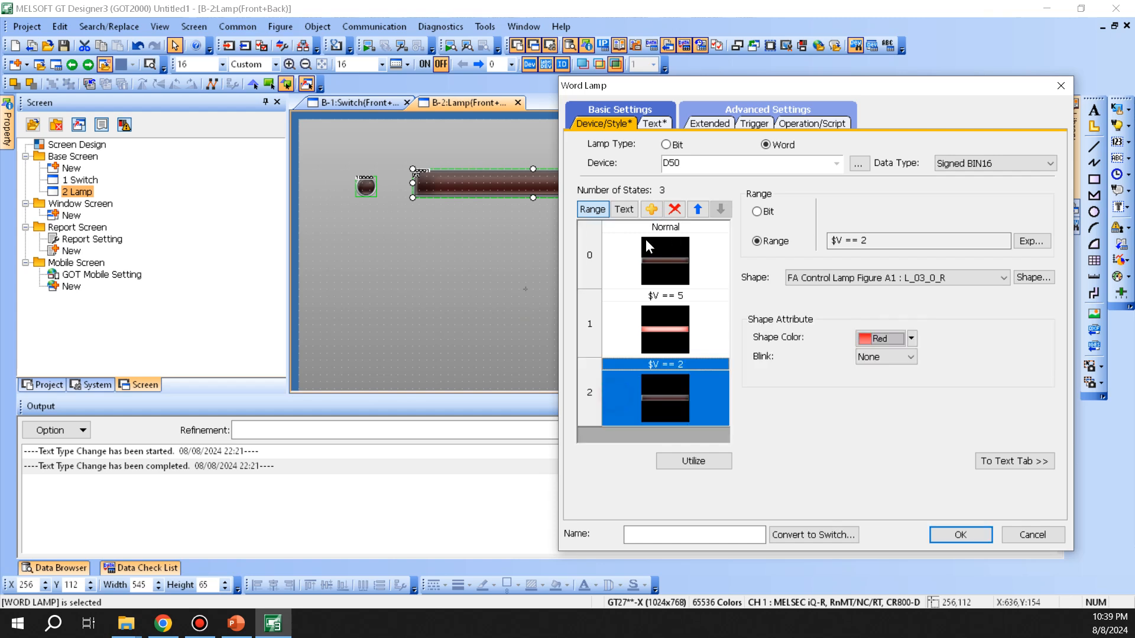
{"action": "left_click", "coordinate": [698, 209]}
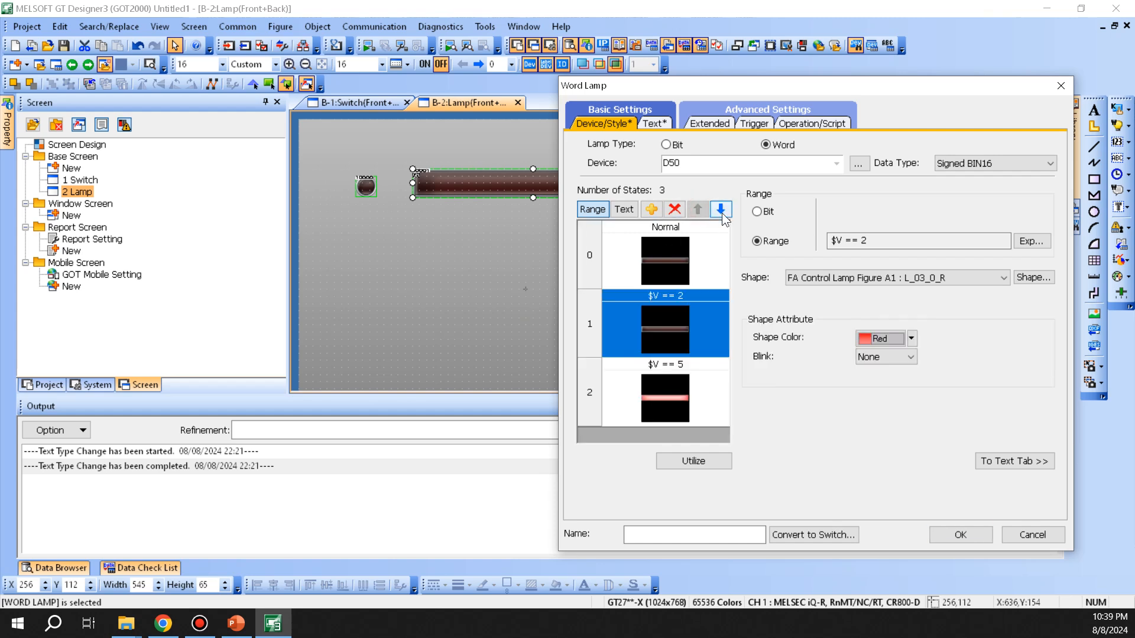
{"action": "left_click", "coordinate": [911, 339]}
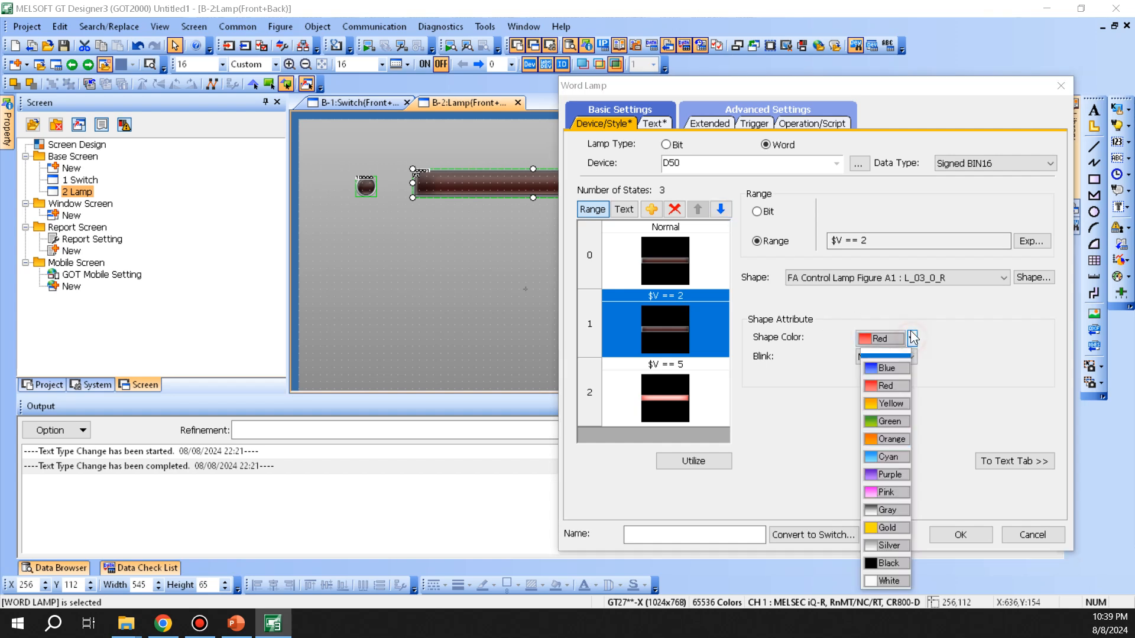
{"action": "left_click", "coordinate": [883, 420]}
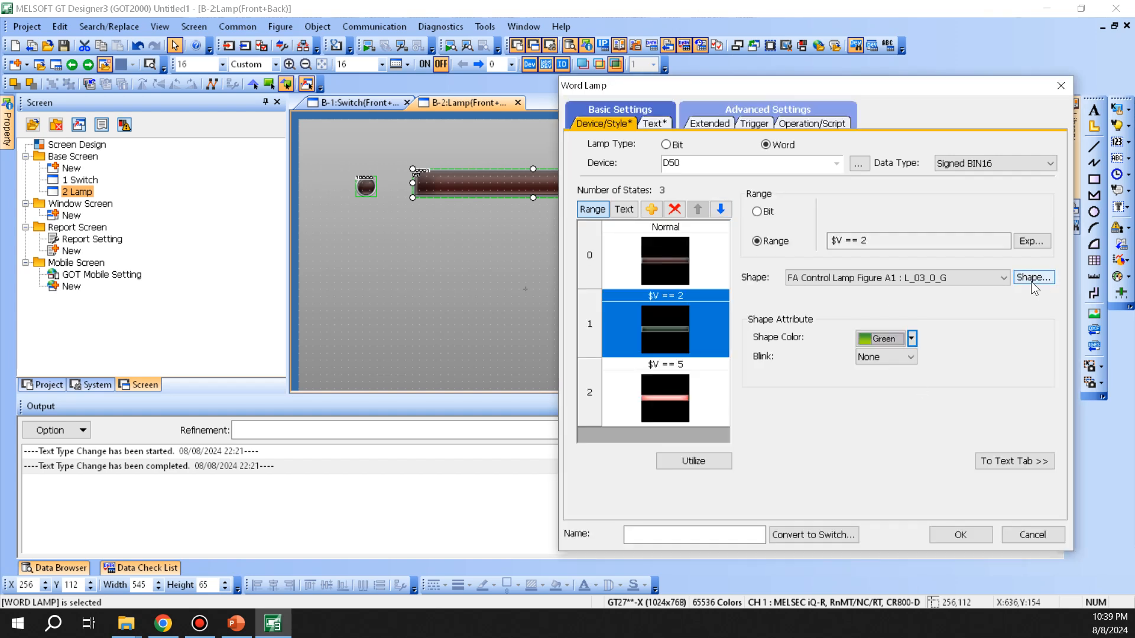
Step: Give the $V == 2 state the bright green L_03_1_G bar image
{"action": "left_click", "coordinate": [999, 277]}
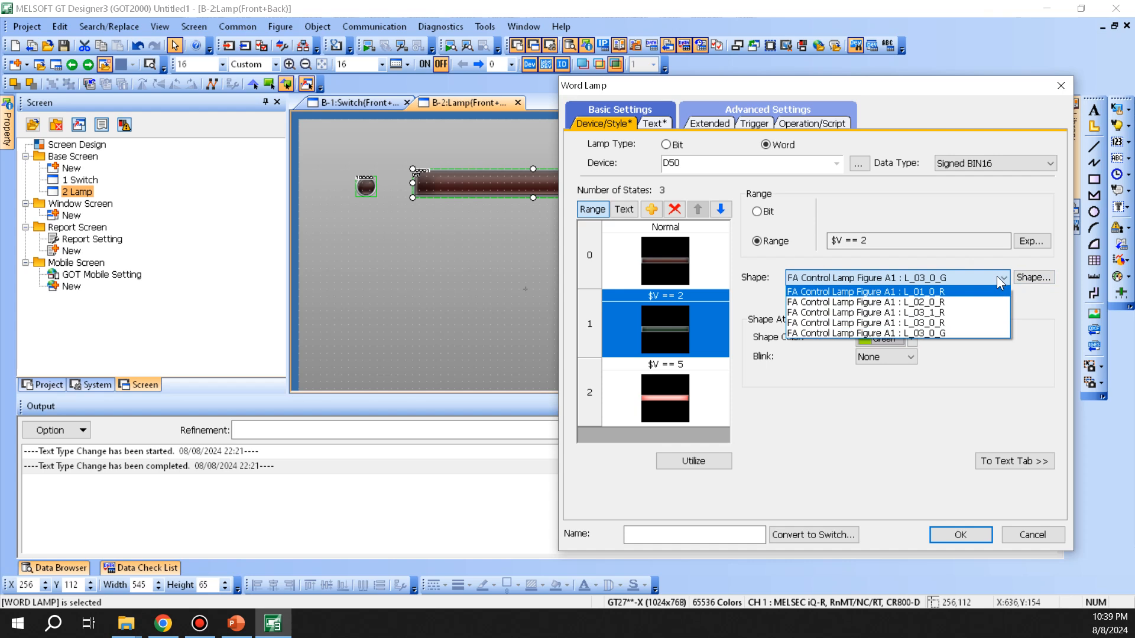
{"action": "left_click", "coordinate": [987, 323]}
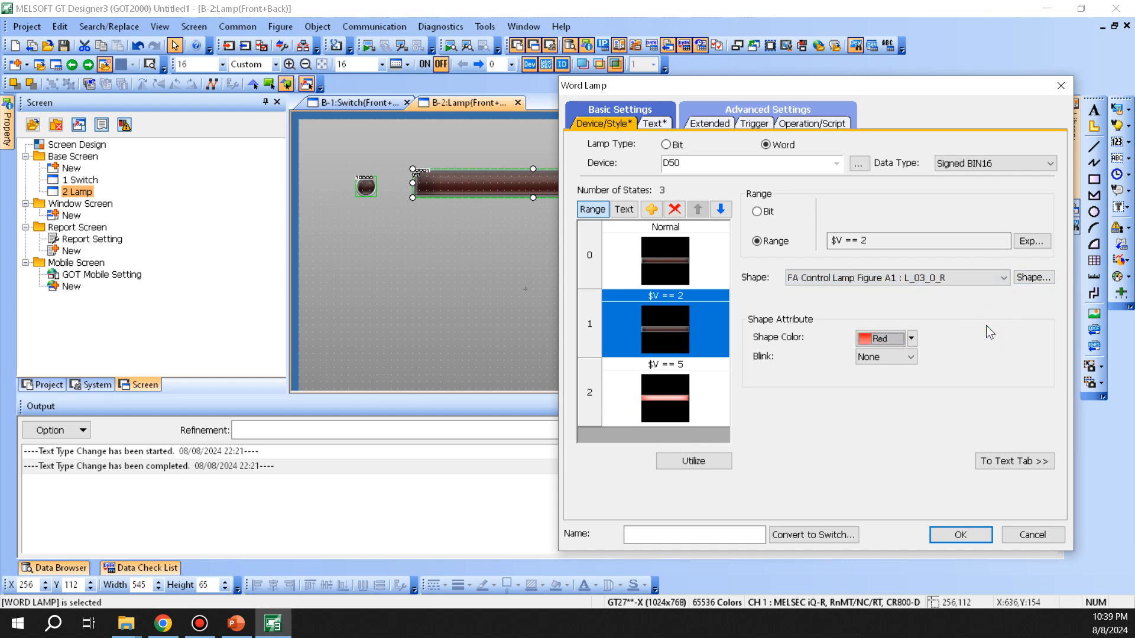
{"action": "left_click", "coordinate": [962, 276]}
{"action": "left_click", "coordinate": [934, 333]}
{"action": "left_click", "coordinate": [1024, 275]}
{"action": "left_click", "coordinate": [828, 352]}
{"action": "left_click", "coordinate": [926, 472]}
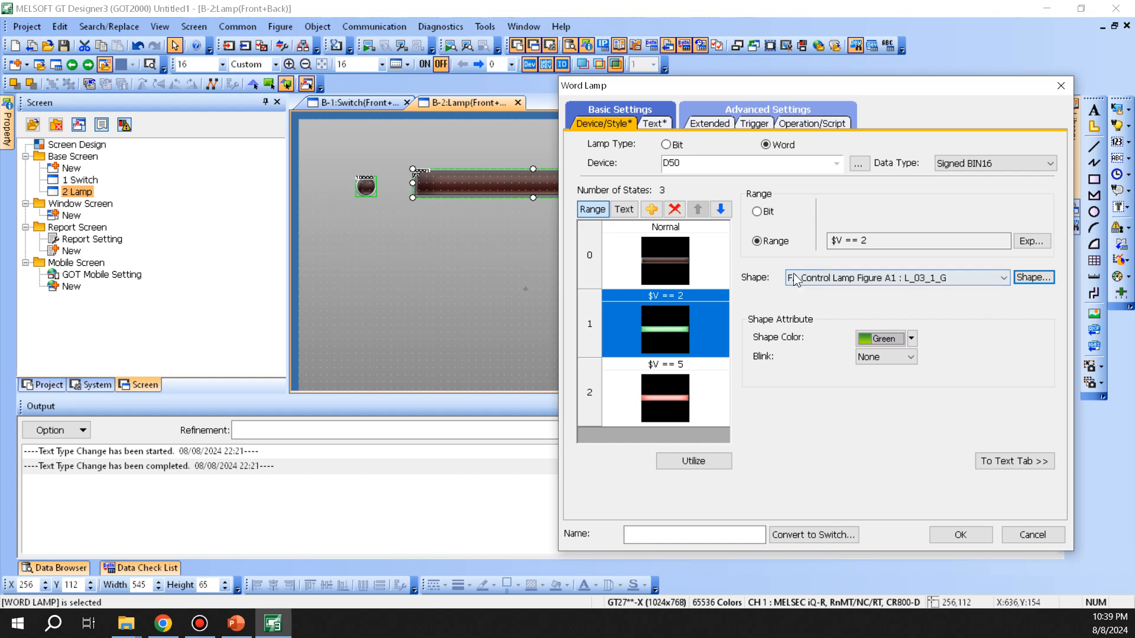
Step: Switch the word lamp's text type to Comment, using comment No. 1 'Screen 1'
{"action": "left_click", "coordinate": [653, 123]}
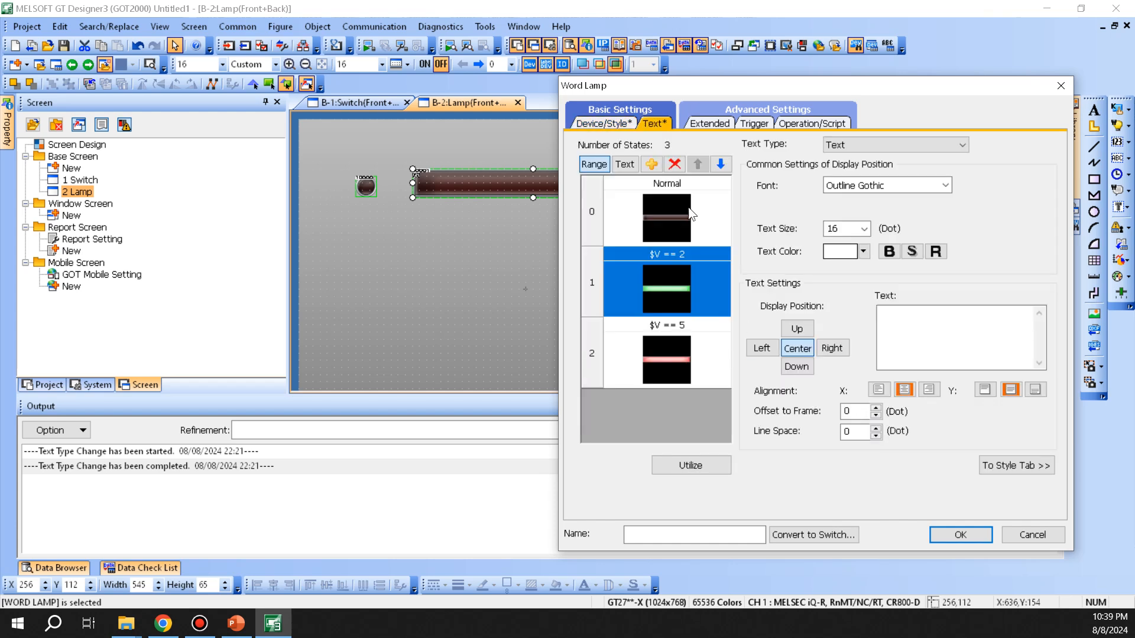
{"action": "left_click", "coordinate": [984, 328]}
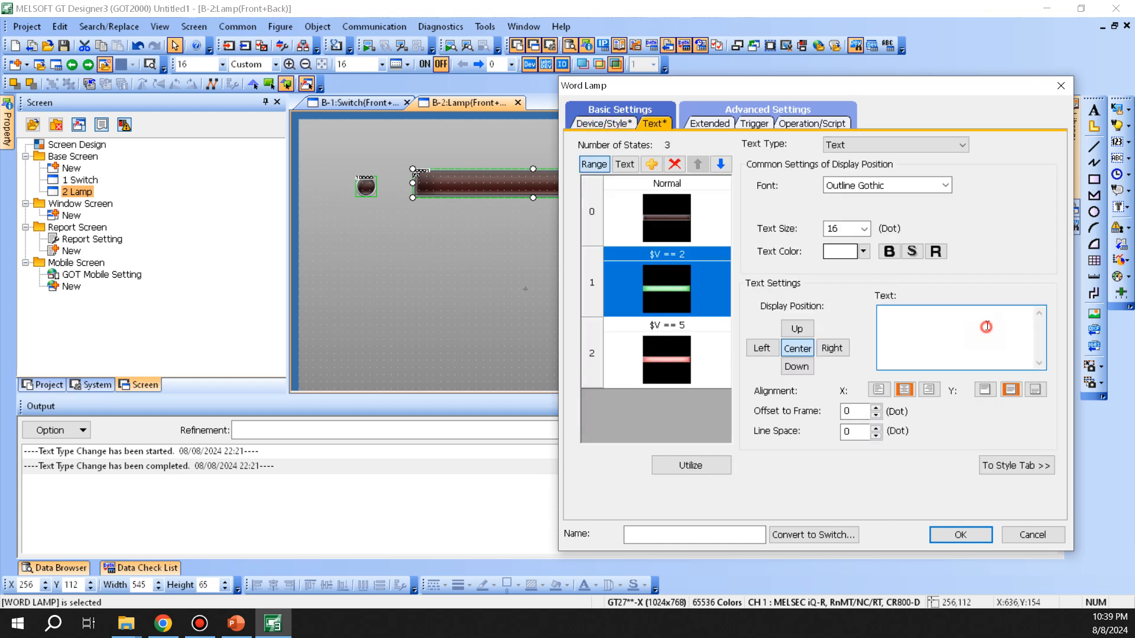
{"action": "left_click", "coordinate": [918, 149]}
{"action": "left_click", "coordinate": [869, 168]}
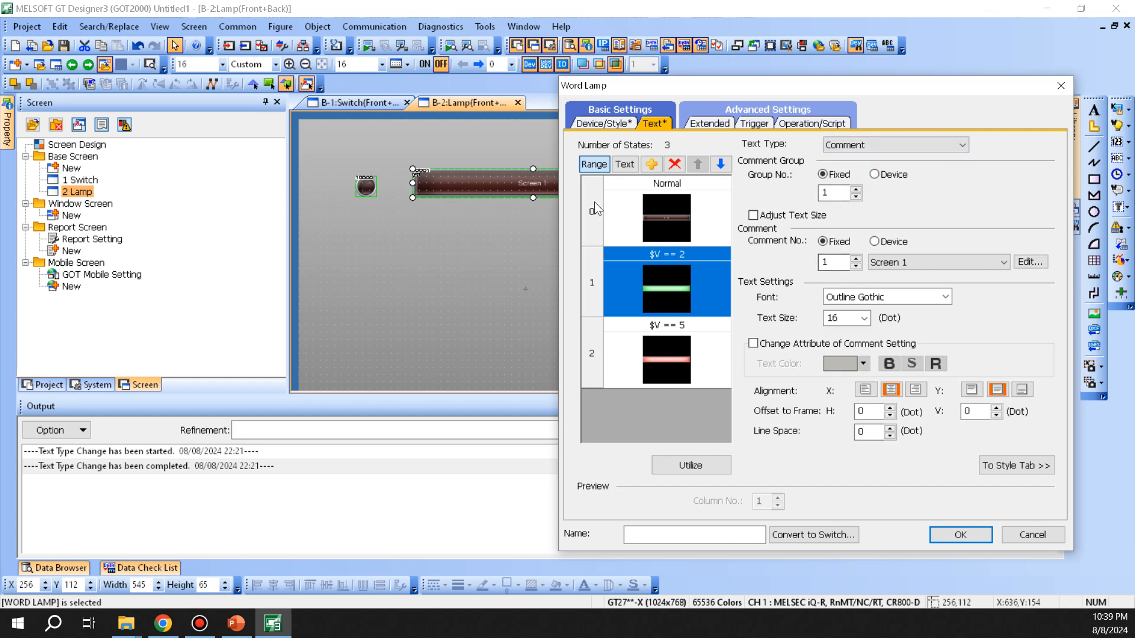
{"action": "left_click", "coordinate": [609, 125]}
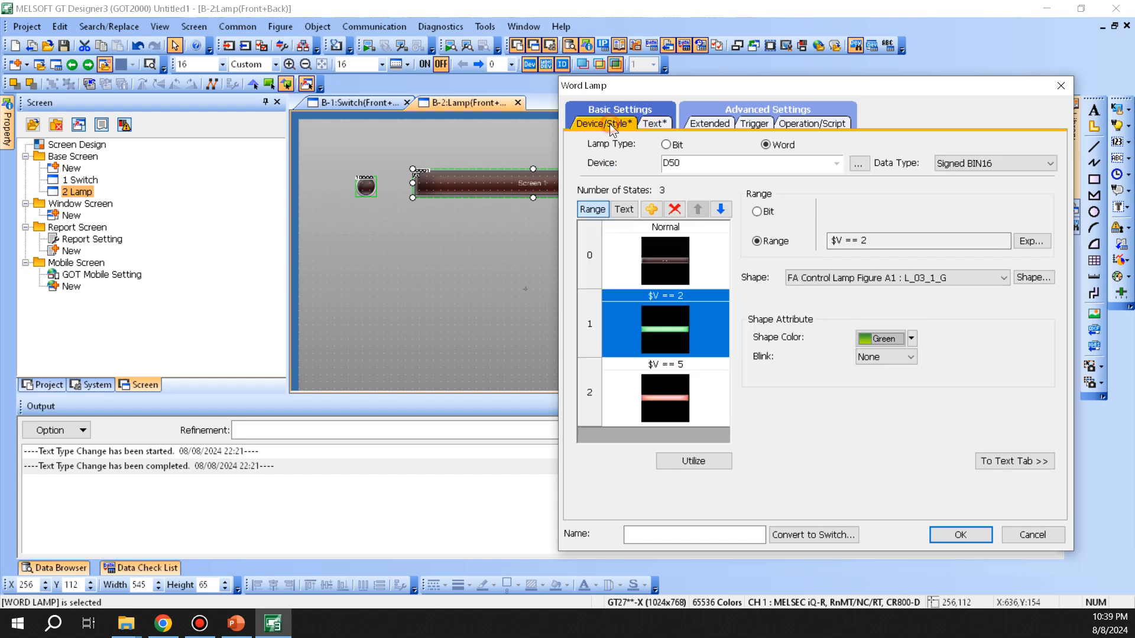
{"action": "left_click", "coordinate": [655, 123]}
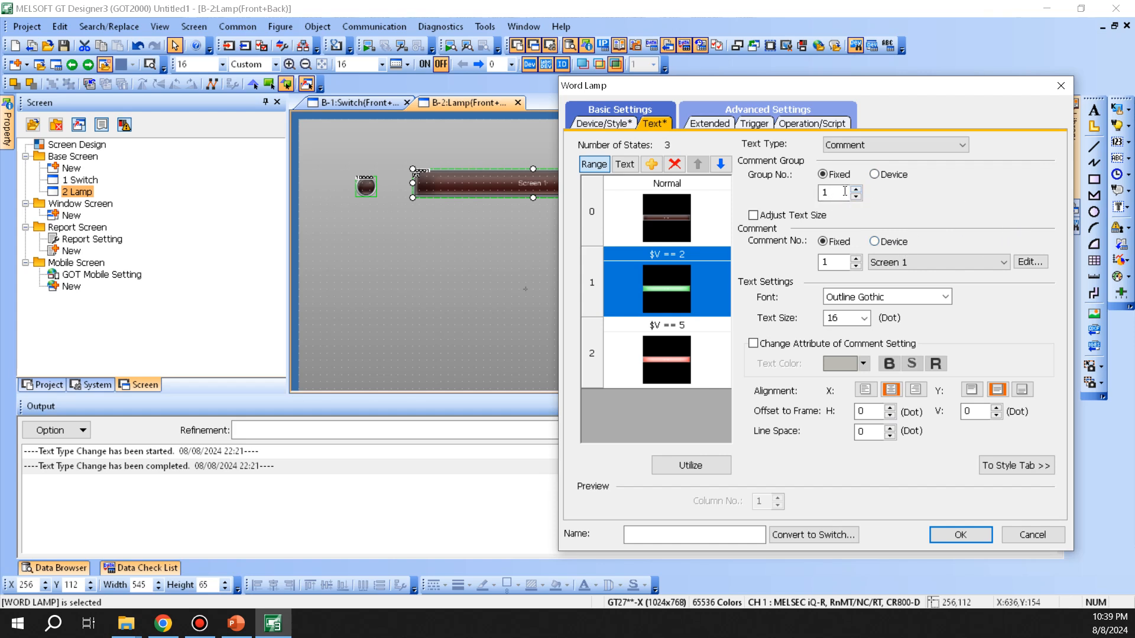
Step: Enable Data Operation on the word lamp, leaving bit mask and bit shift off
{"action": "left_click", "coordinate": [710, 126]}
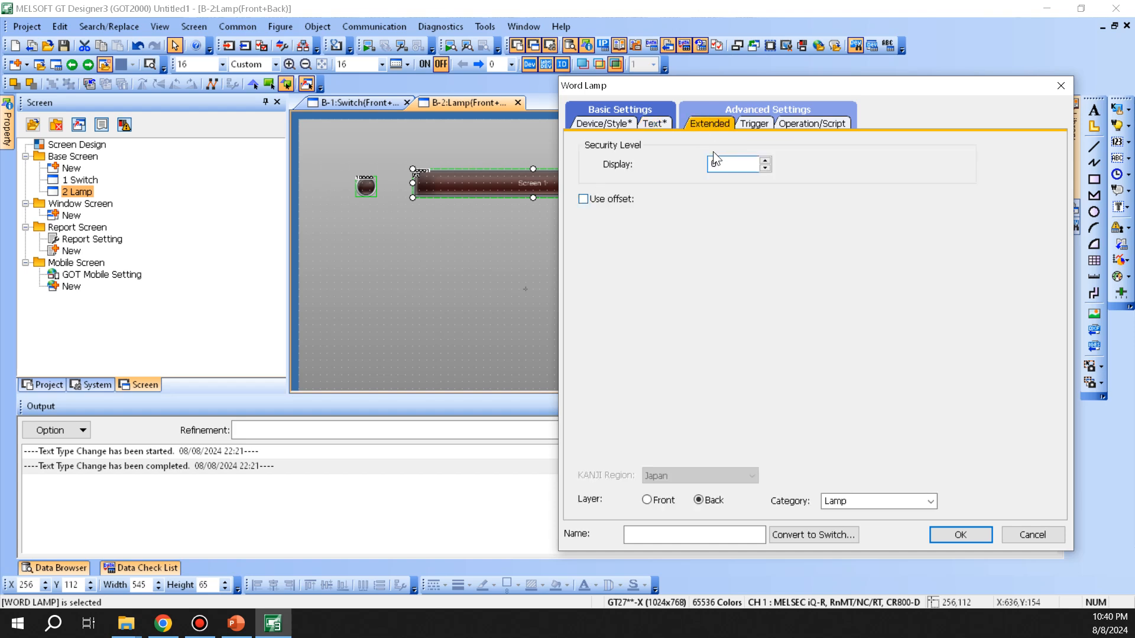
{"action": "left_click", "coordinate": [755, 124]}
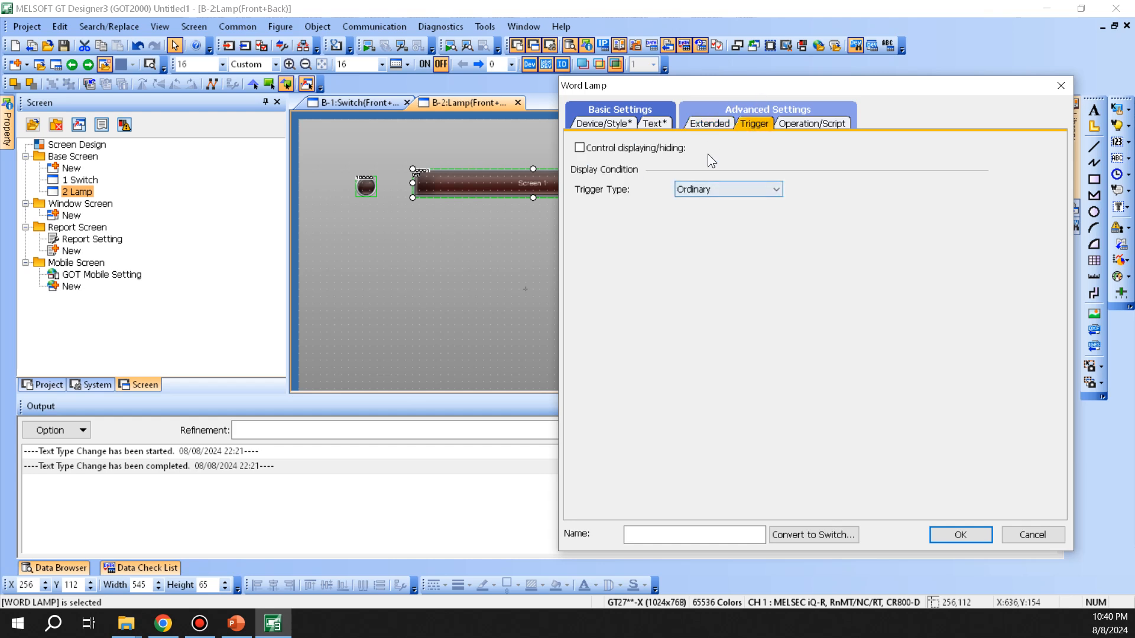
{"action": "left_click", "coordinate": [816, 126]}
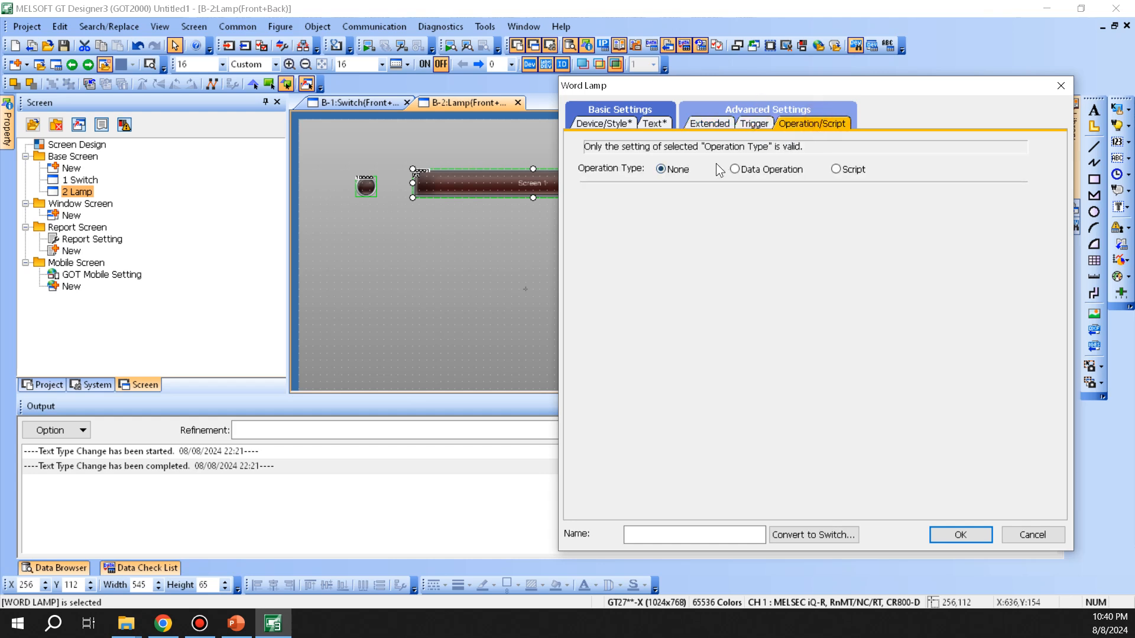
{"action": "left_click_drag", "start_coordinate": [750, 86], "coordinate": [778, 90]}
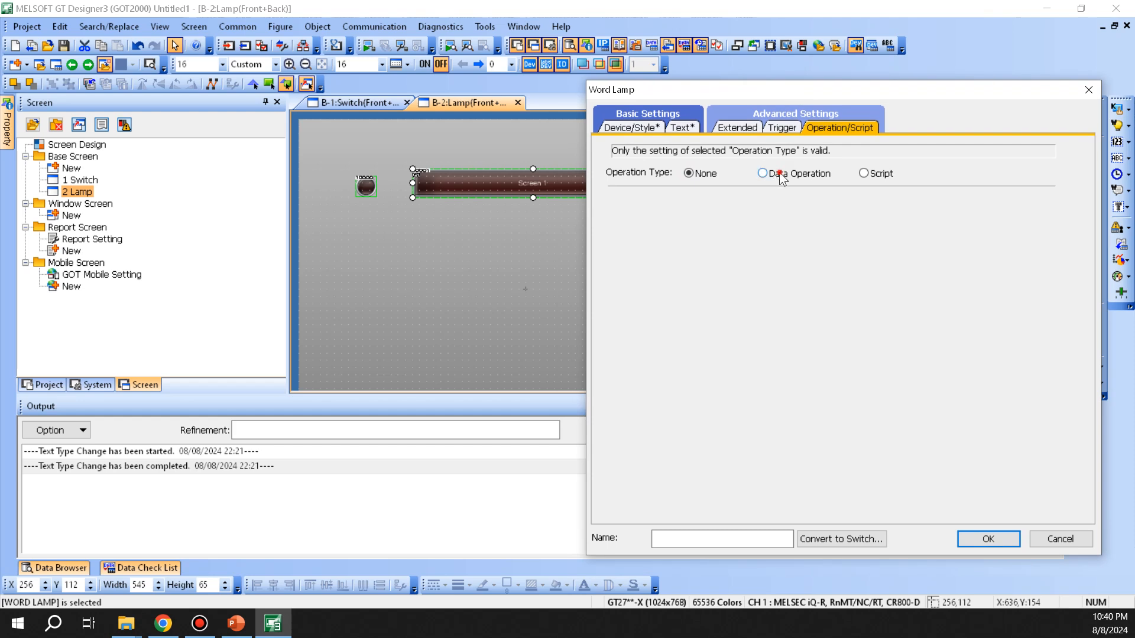
{"action": "left_click", "coordinate": [779, 173]}
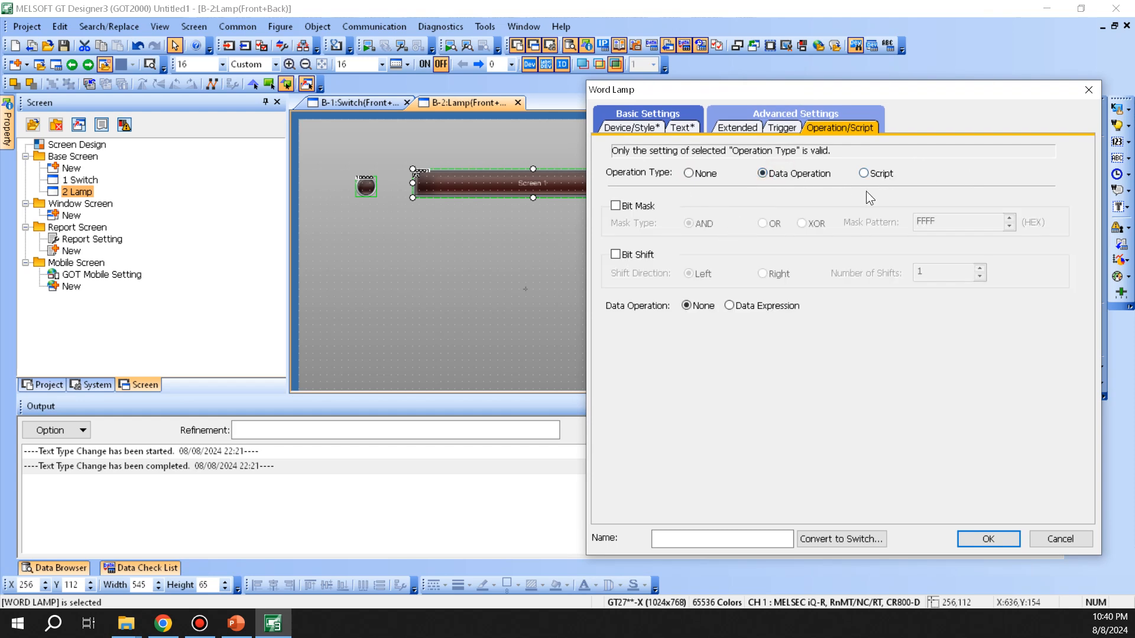
{"action": "left_click", "coordinate": [637, 205]}
{"action": "left_click", "coordinate": [956, 223]}
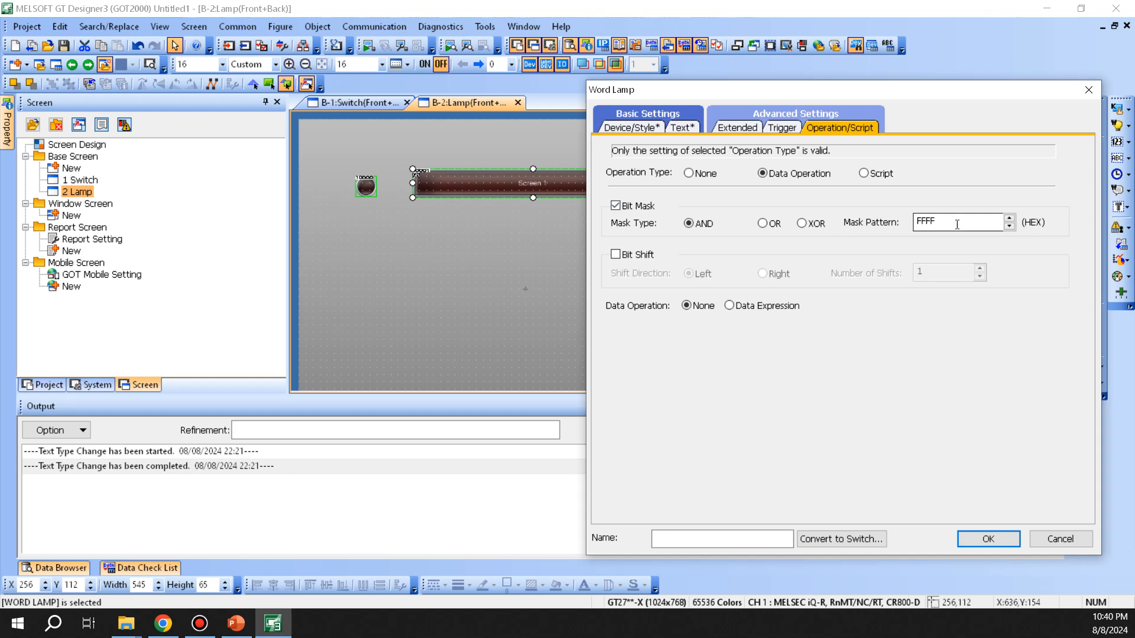
{"action": "left_click", "coordinate": [634, 206]}
{"action": "left_click", "coordinate": [630, 255]}
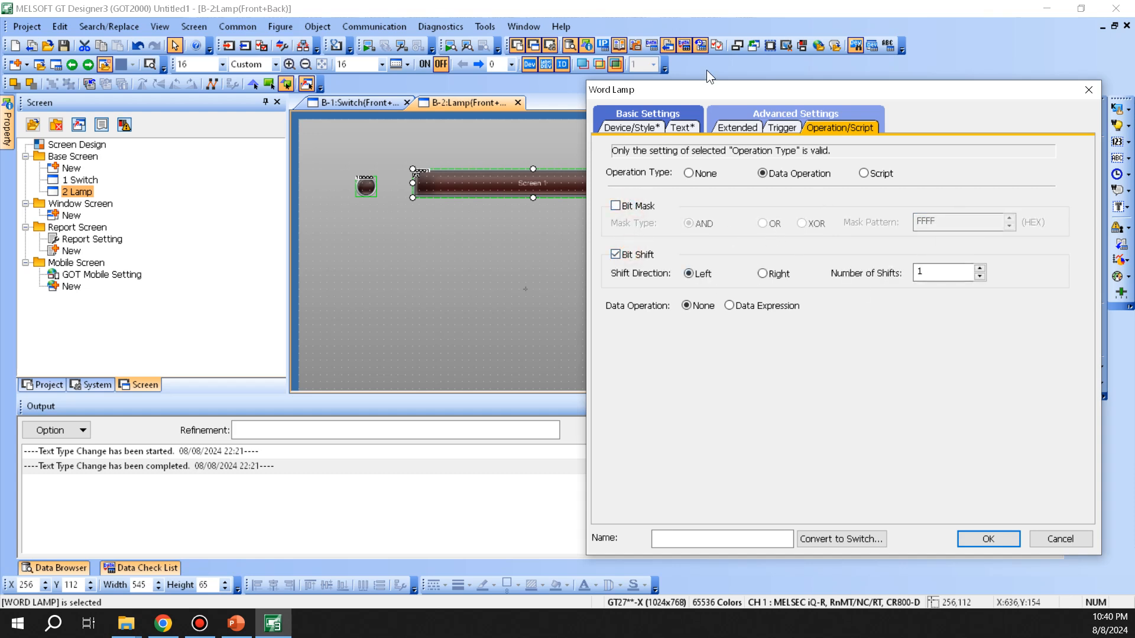
{"action": "left_click", "coordinate": [637, 256]}
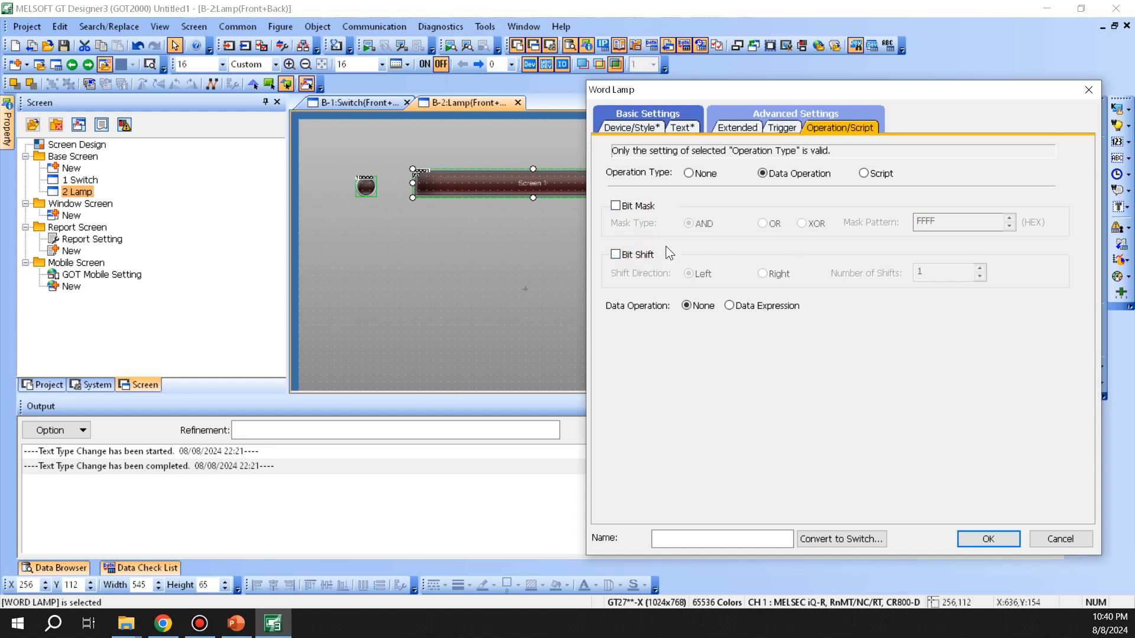
Step: Apply a Data Expression of $$ + 0, closing the expression editor unchanged
{"action": "left_click", "coordinate": [779, 307]}
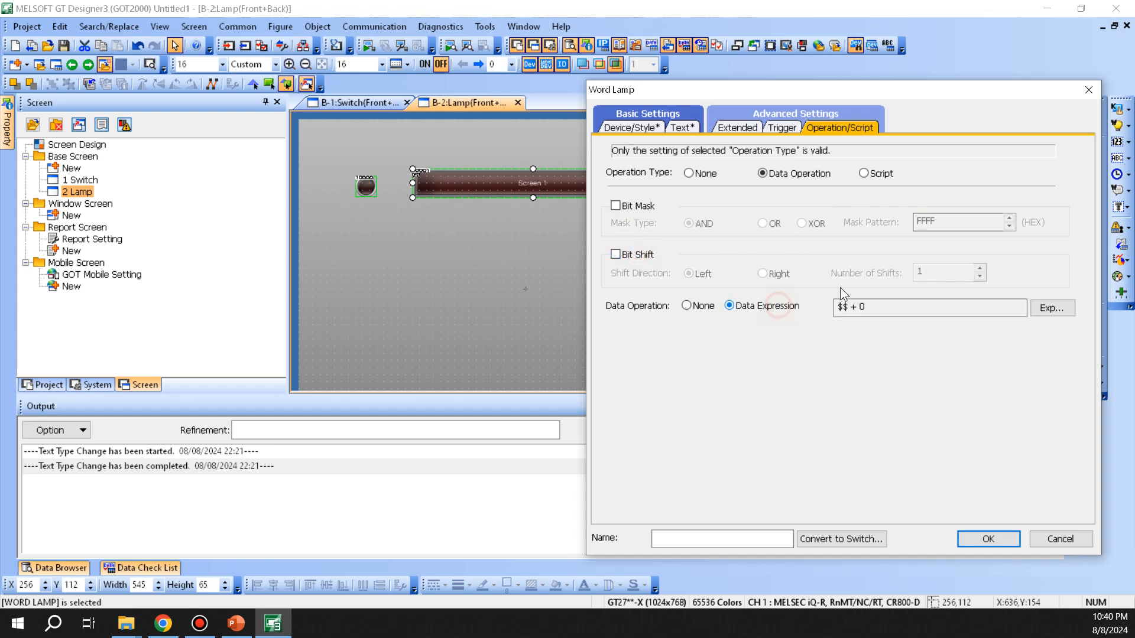
{"action": "left_click_drag", "start_coordinate": [867, 98], "coordinate": [836, 111]}
{"action": "left_click_drag", "start_coordinate": [816, 319], "coordinate": [792, 322]}
{"action": "left_click", "coordinate": [1011, 320]}
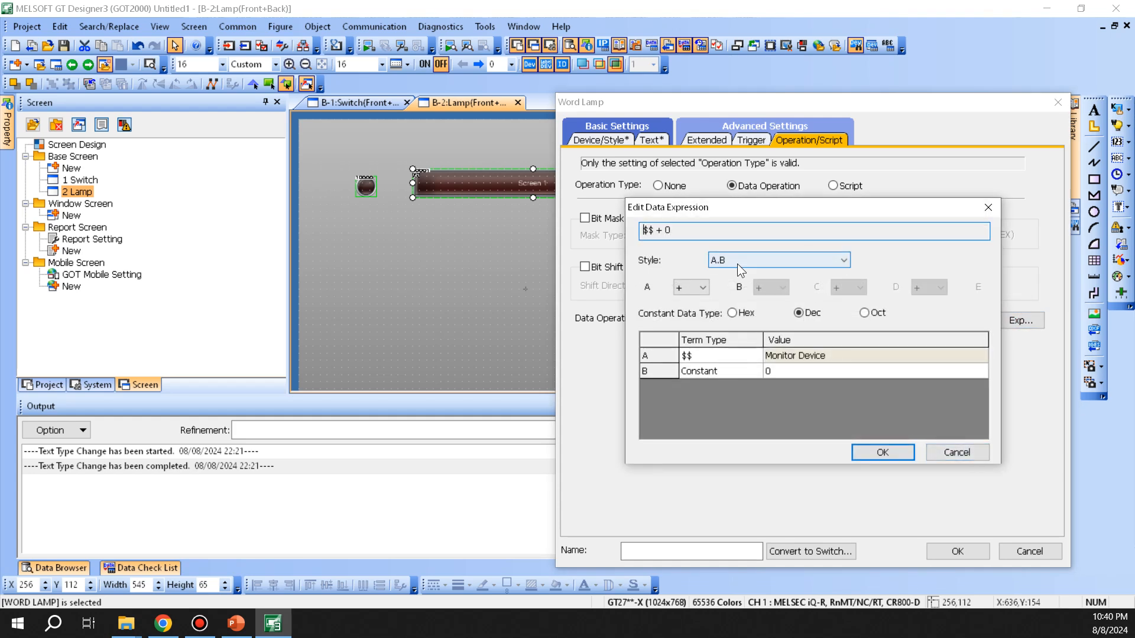
{"action": "left_click", "coordinate": [959, 453]}
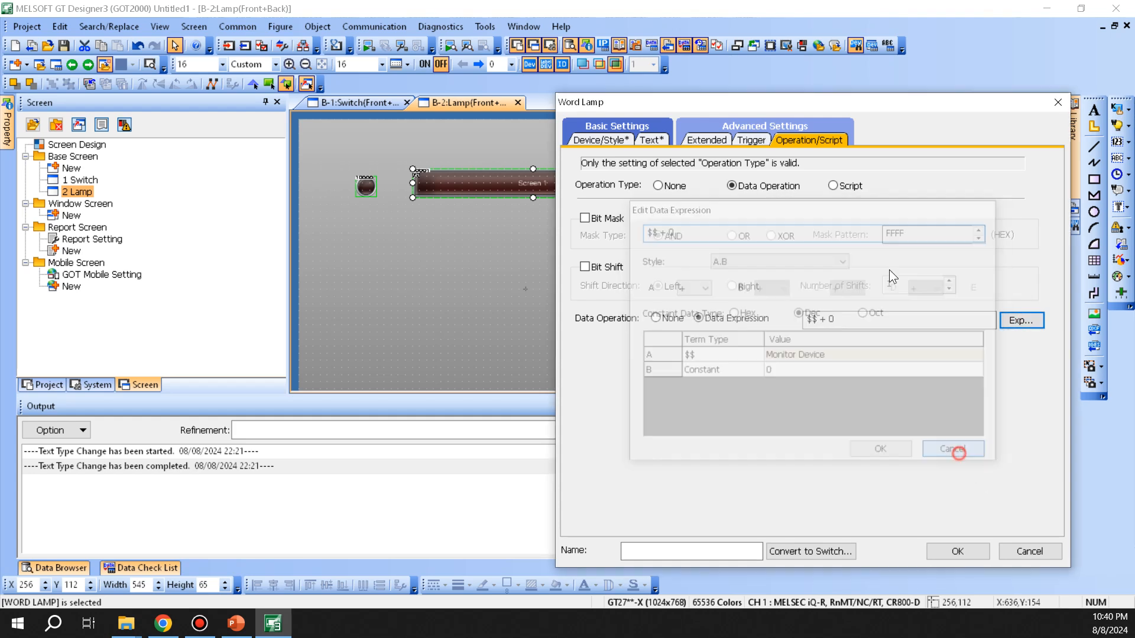
Step: Back on the Device/Style page, leave D50's data type as Signed BIN16
{"action": "left_click", "coordinate": [613, 142]}
{"action": "left_click_drag", "start_coordinate": [644, 107], "coordinate": [614, 81]}
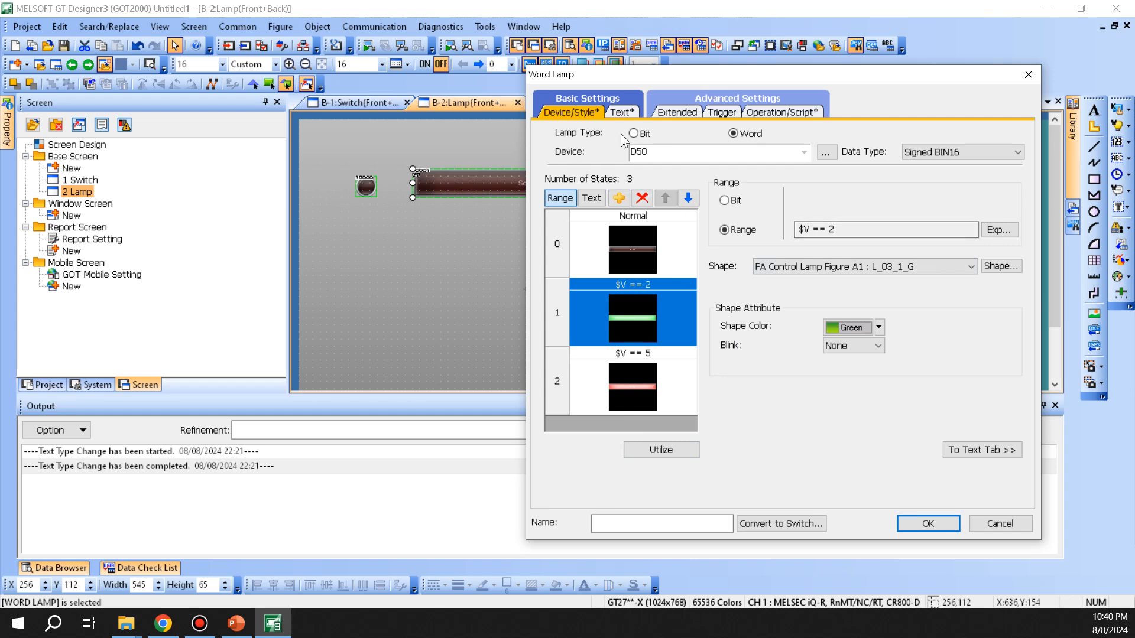
{"action": "left_click", "coordinate": [951, 151]}
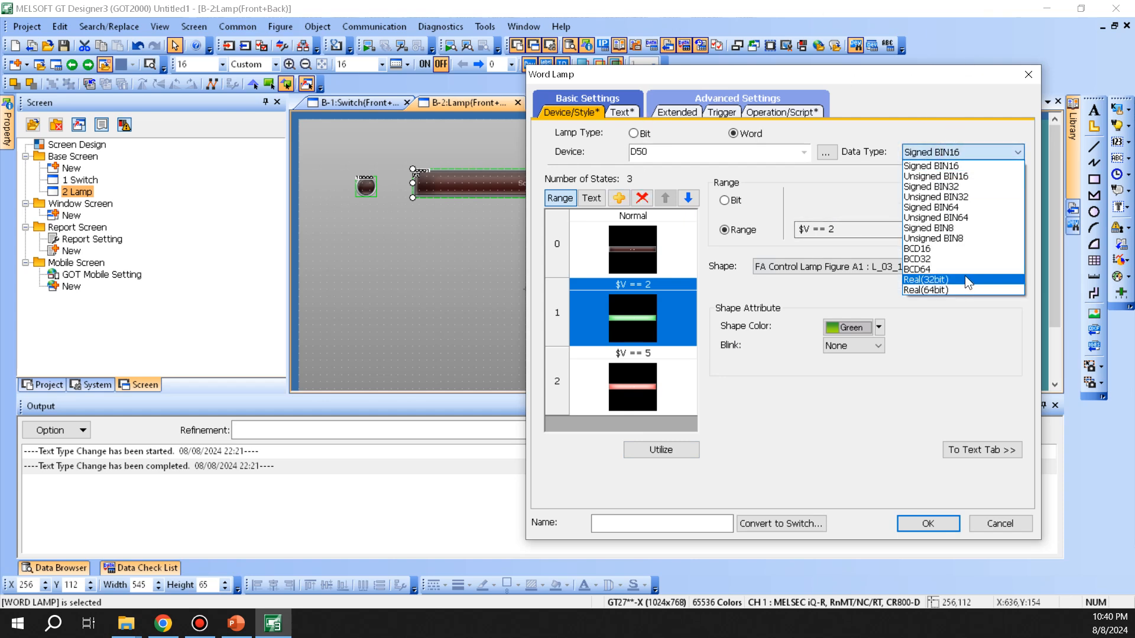
{"action": "left_click", "coordinate": [972, 109]}
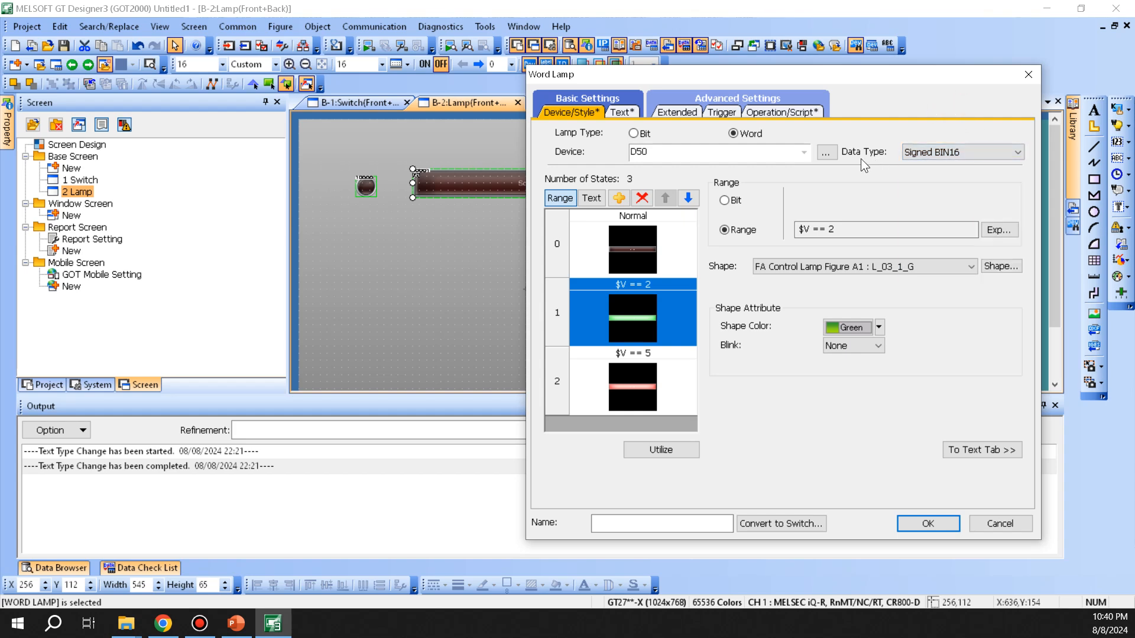